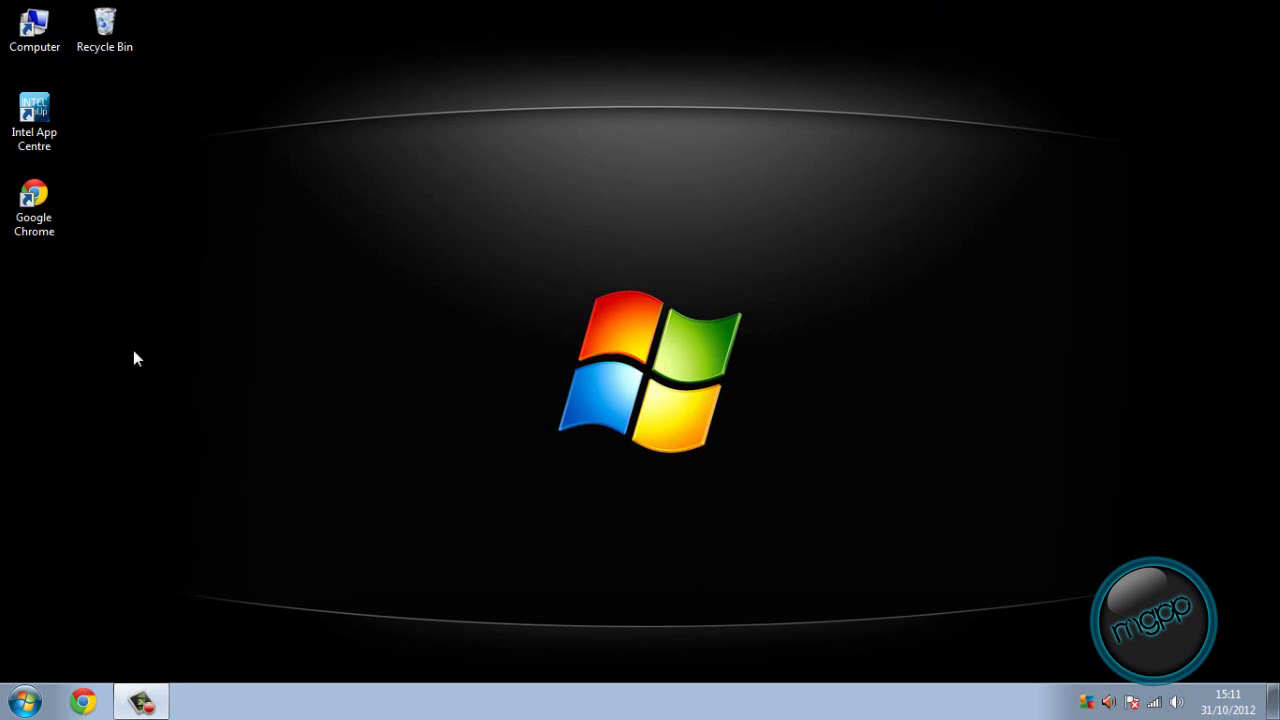
Open Google Chrome, search Google for malwarebytes, and open the official Malwarebytes website from the results.
left_click(88, 701)
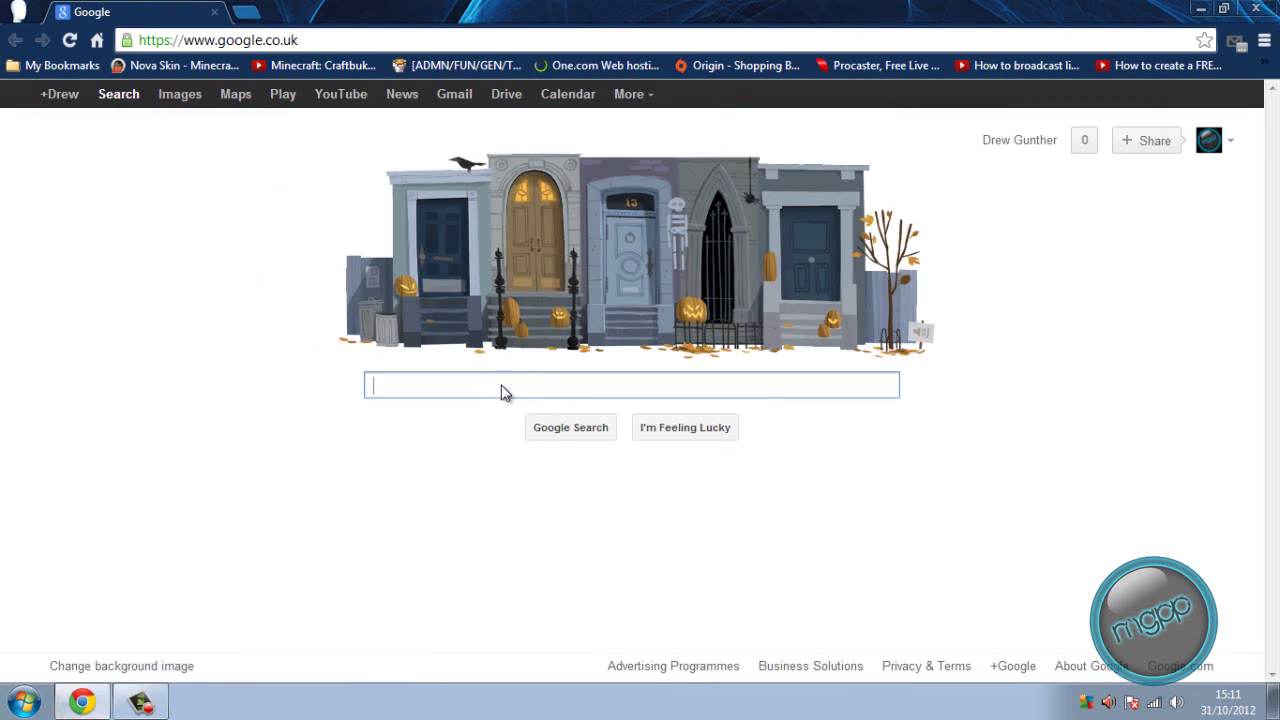
type("mal")
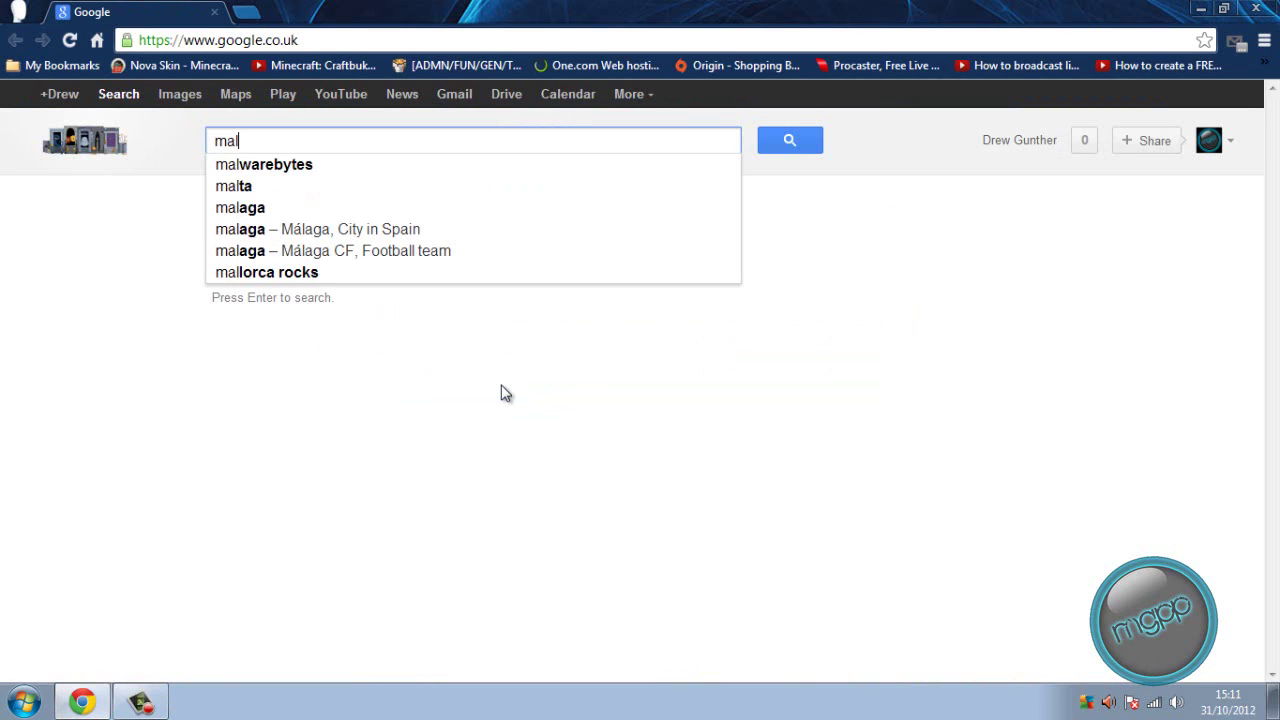
left_click(323, 177)
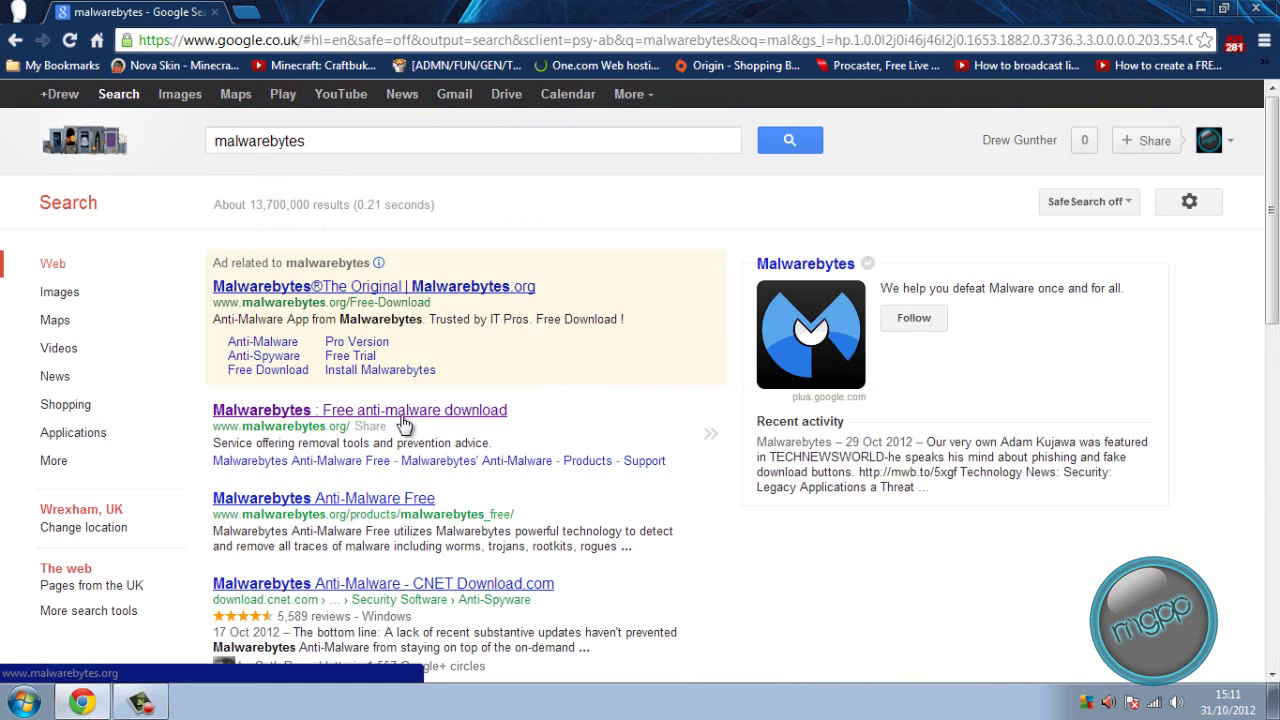
left_click(413, 416)
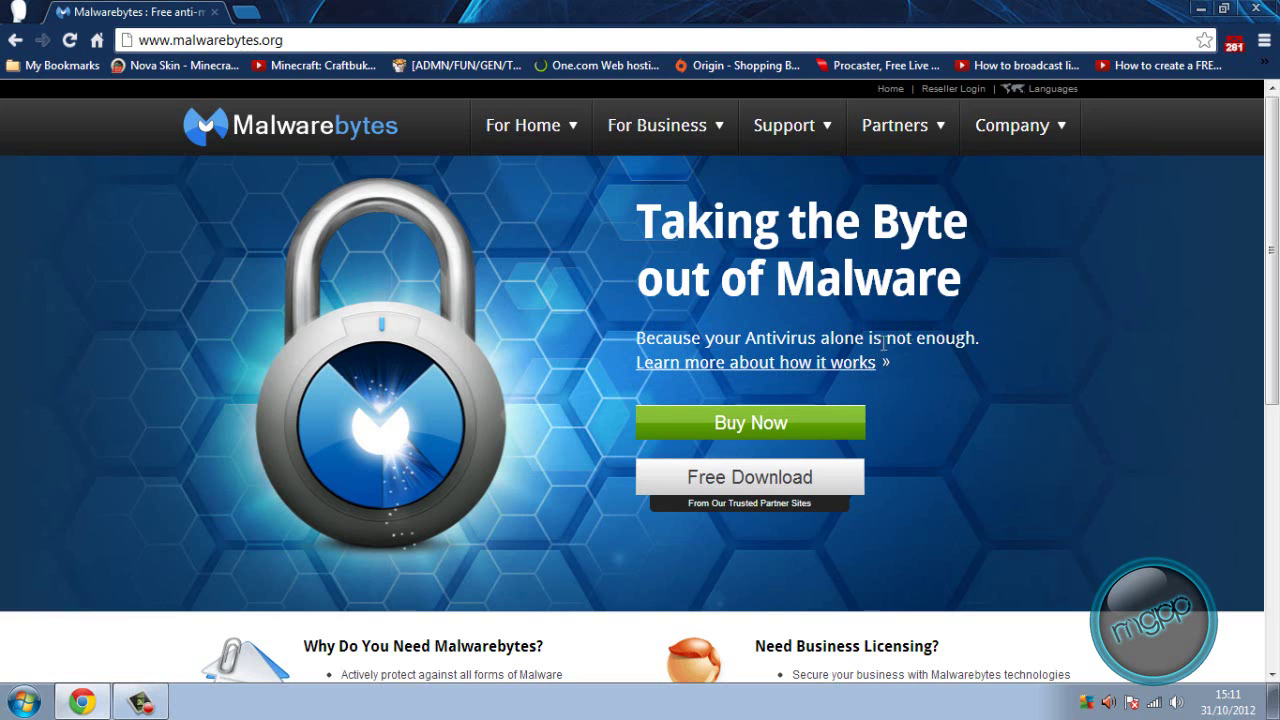
Review the Malwarebytes Anti-Malware PRO product page and follow its download link to the CNET download page.
left_click(840, 372)
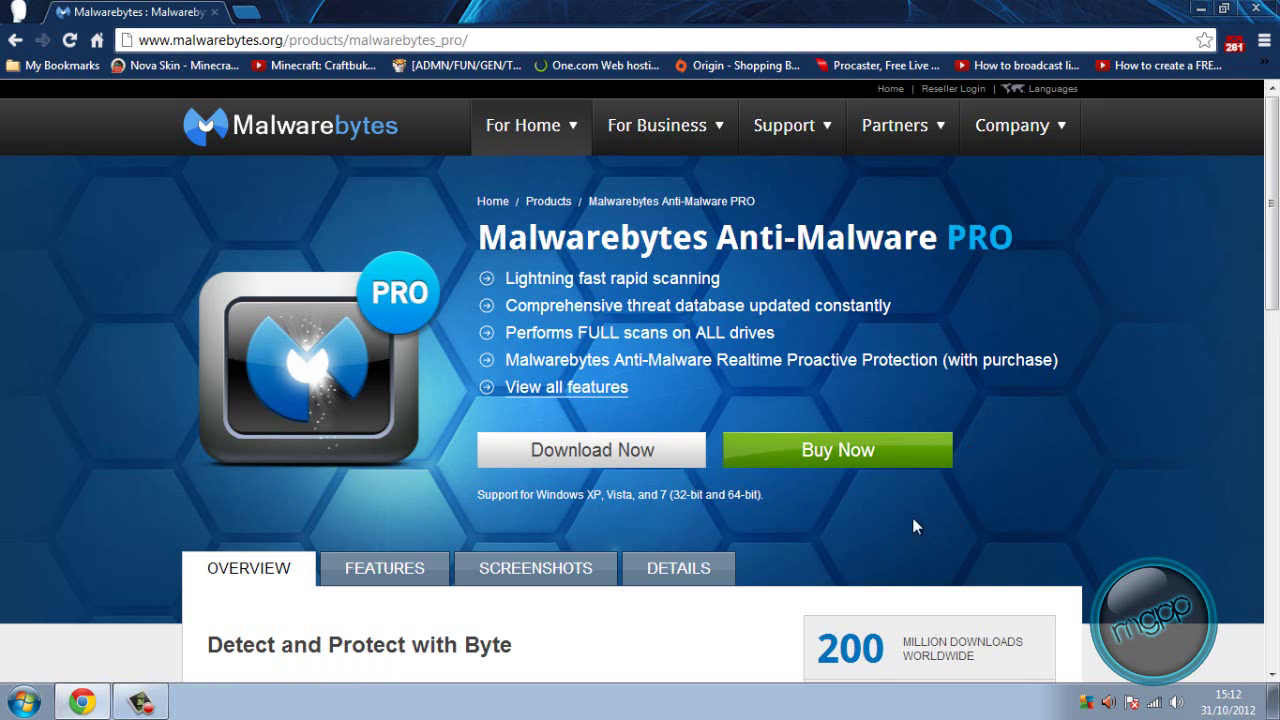
scroll(906, 507, "down", 2)
scroll(906, 507, "down", 2)
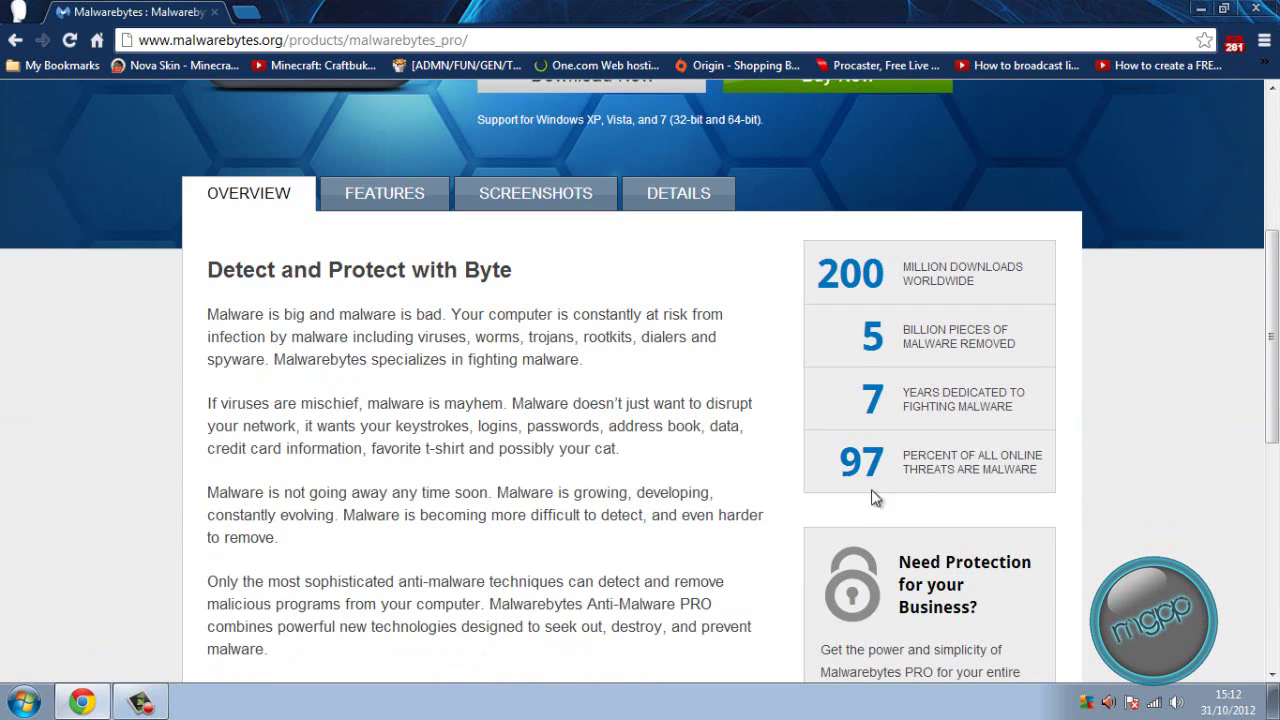
scroll(712, 365, "up", 1)
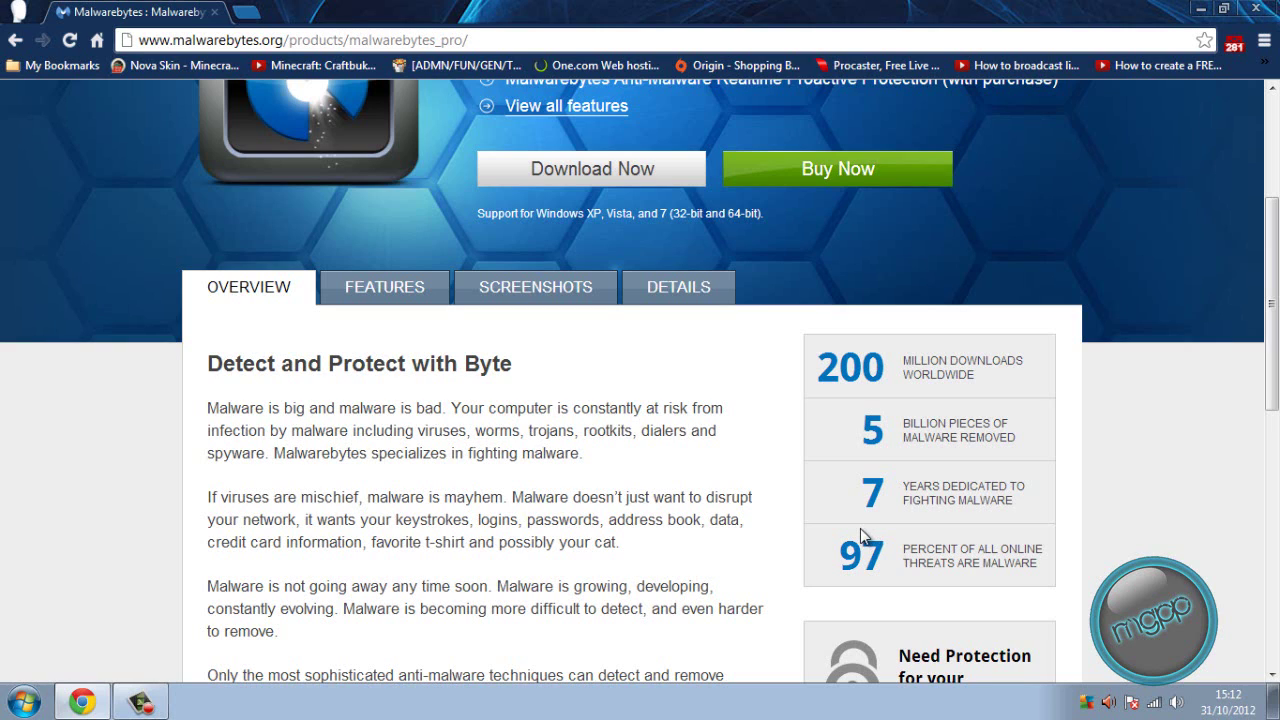
scroll(860, 528, "up", 3)
left_click(592, 455)
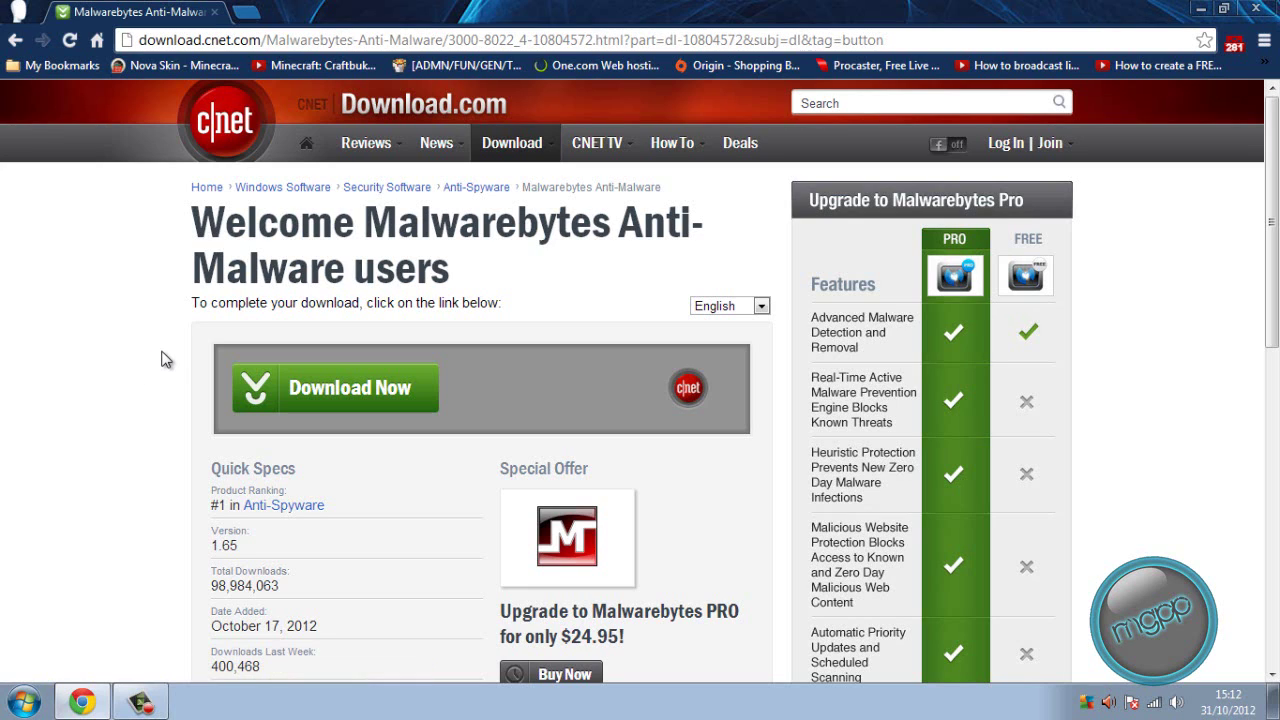
Download the installer mbam-setup-1.65.1.1000 to the Desktop and show the desktop.
left_click(316, 400)
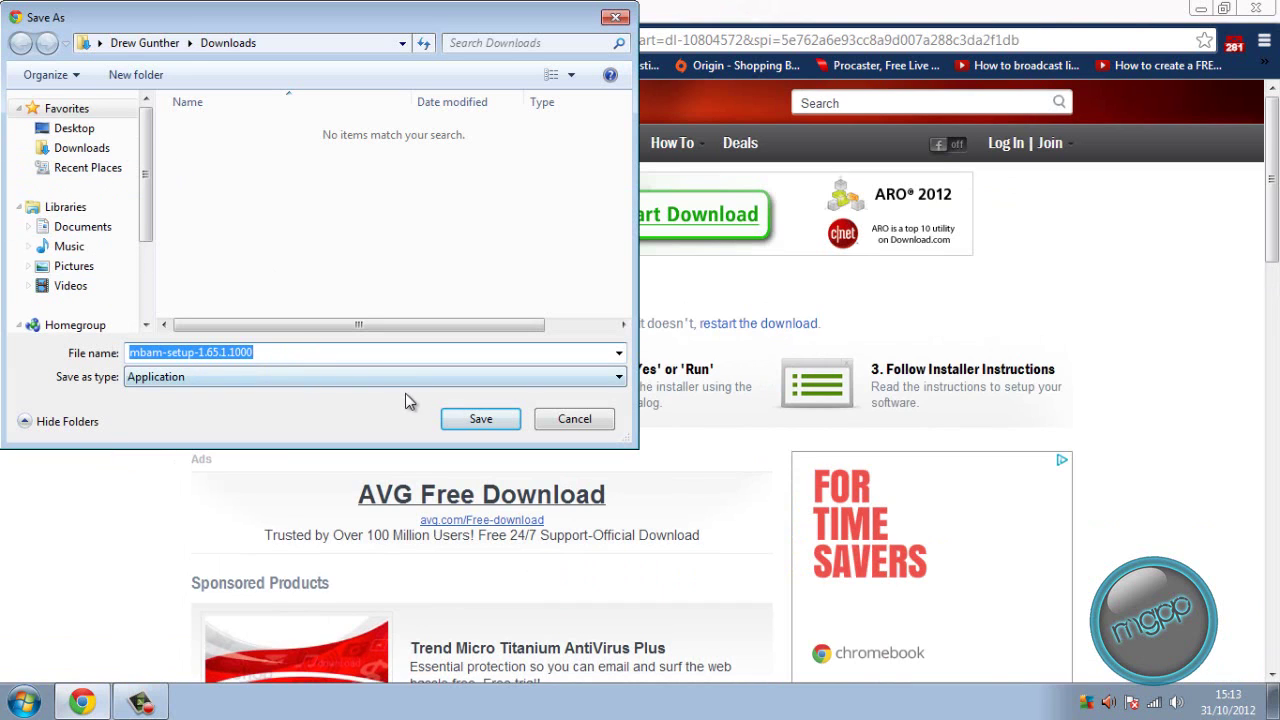
left_click(62, 128)
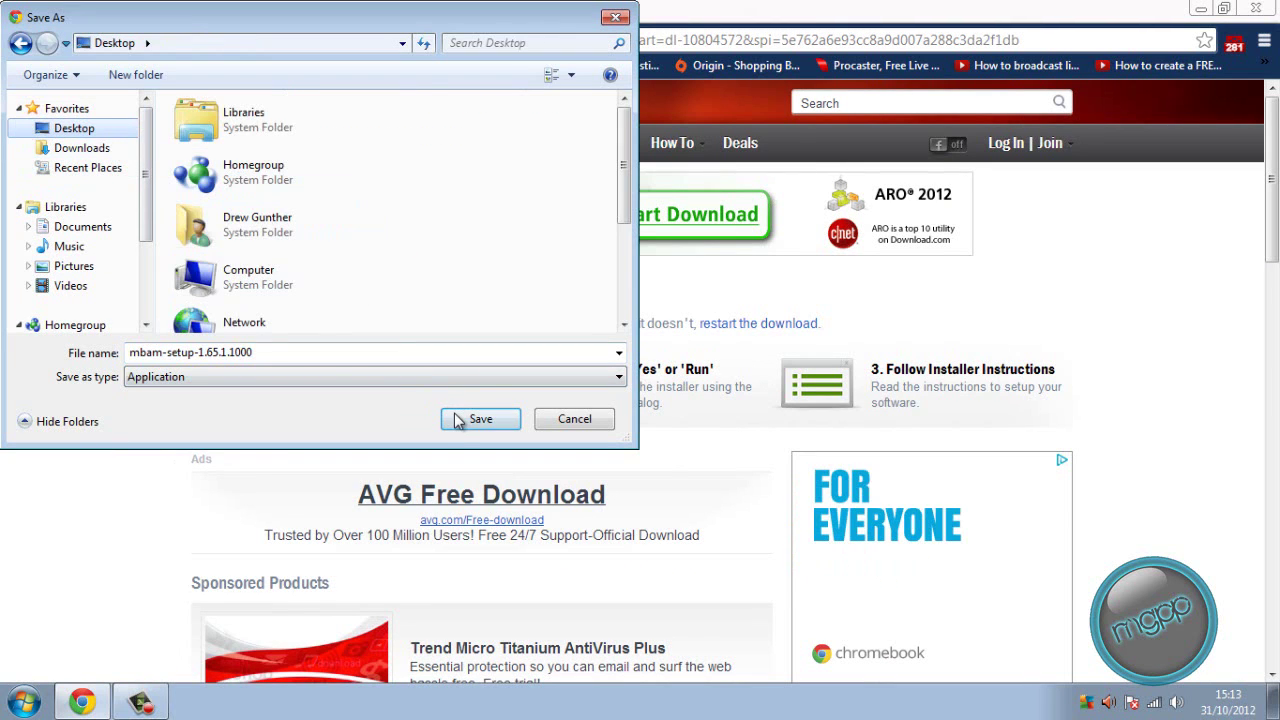
left_click(457, 420)
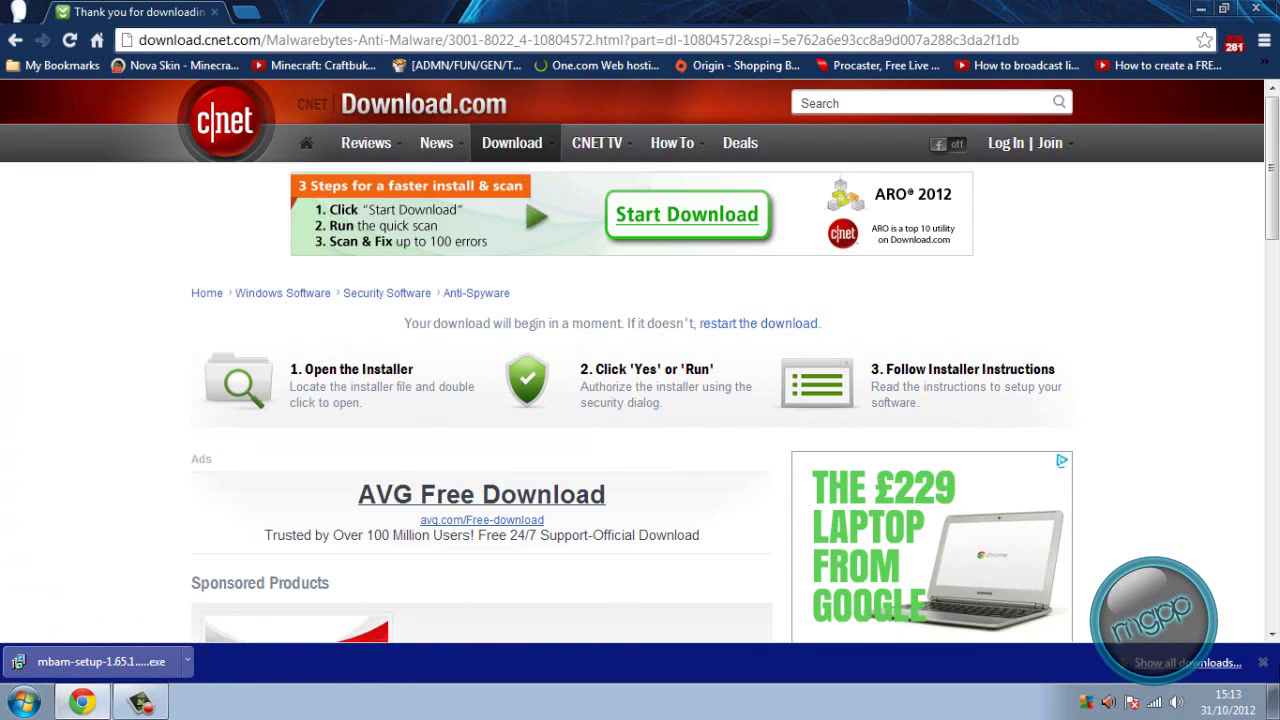
left_click(1263, 663)
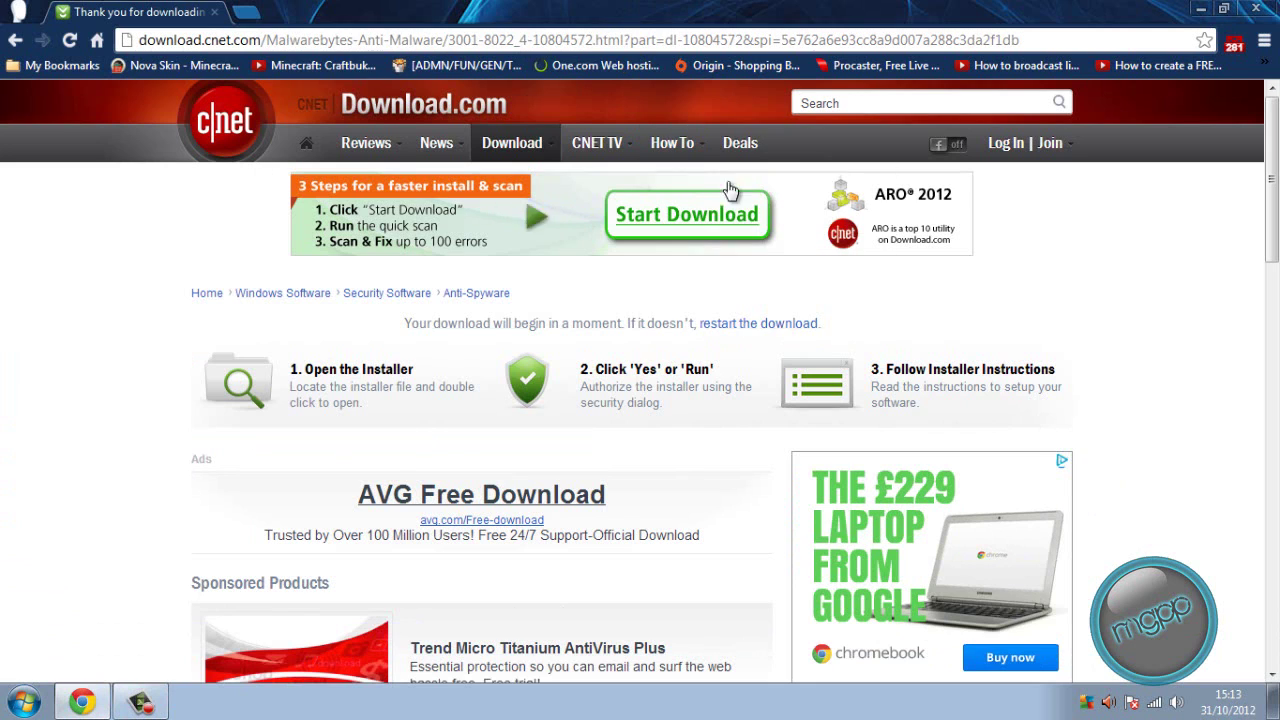
left_click(1274, 702)
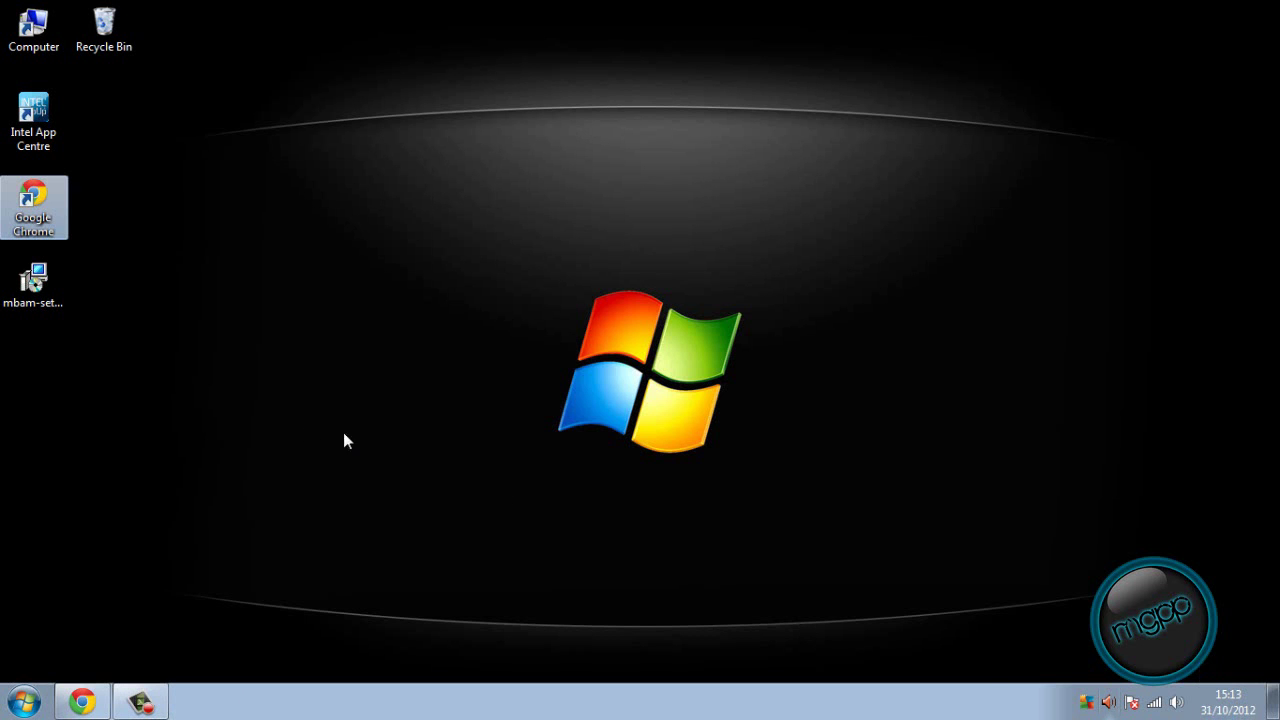
Run the downloaded mbam-setup-1.65.1.1000 installer, allowing Windows Explorer's communication request in AVG.
double_click(33, 282)
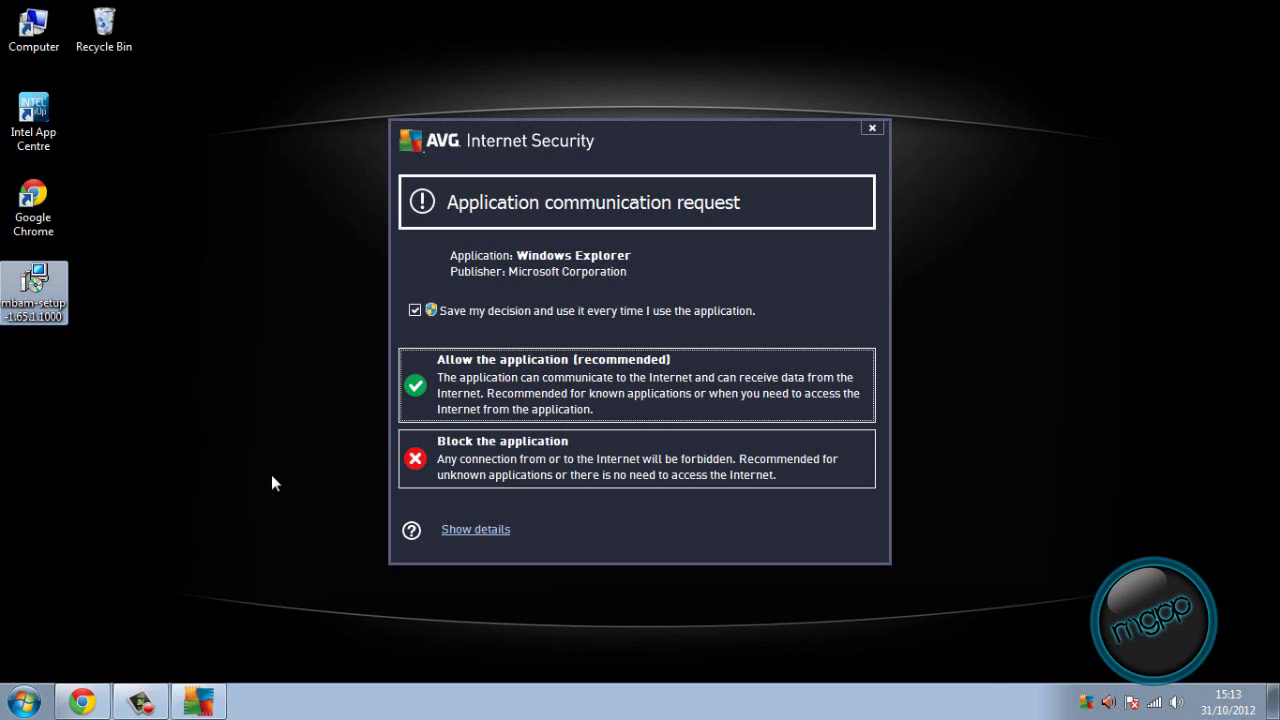
left_click(530, 407)
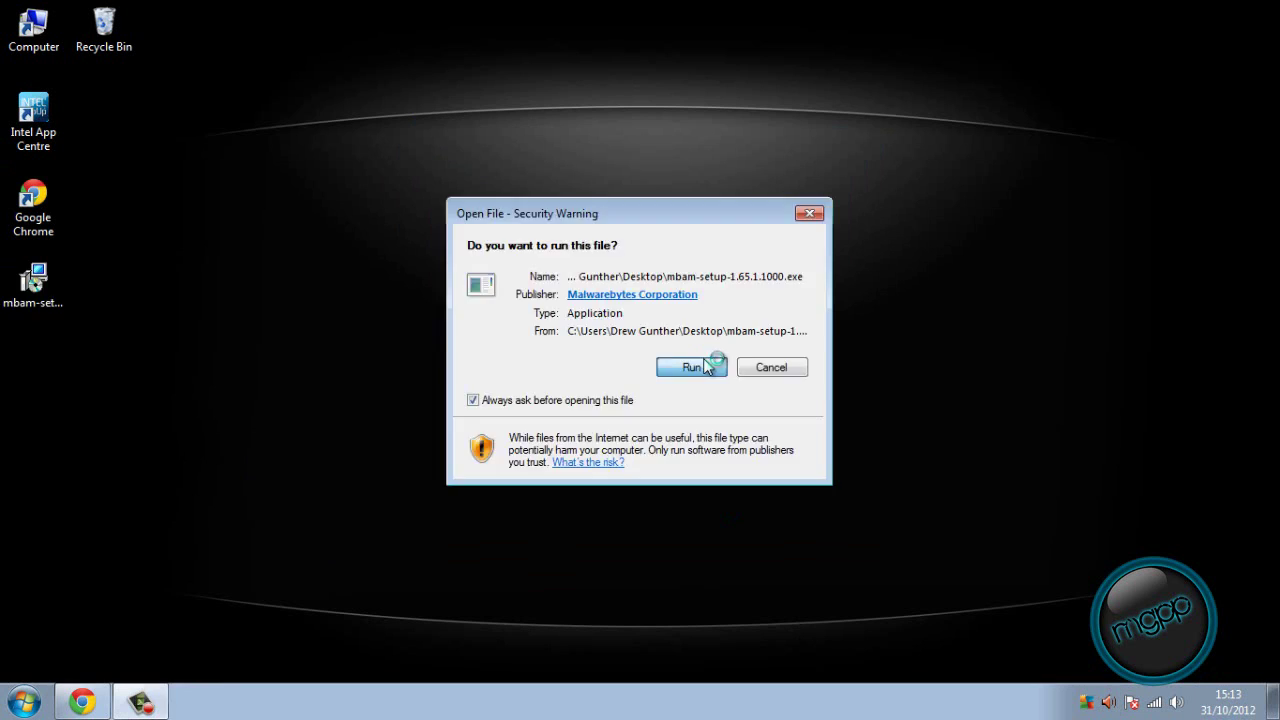
left_click(703, 362)
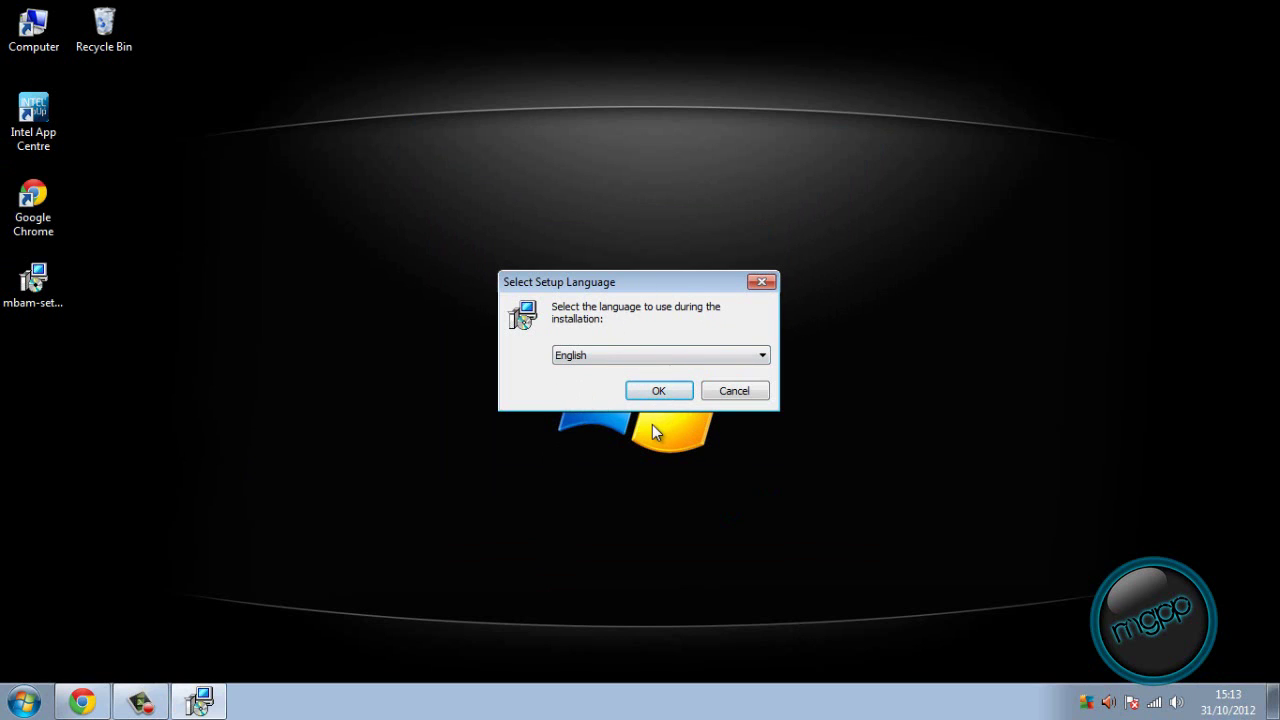
Choose English as the setup language, accept the license agreement, and continue to the Start Menu folder page with the default install location.
left_click(665, 394)
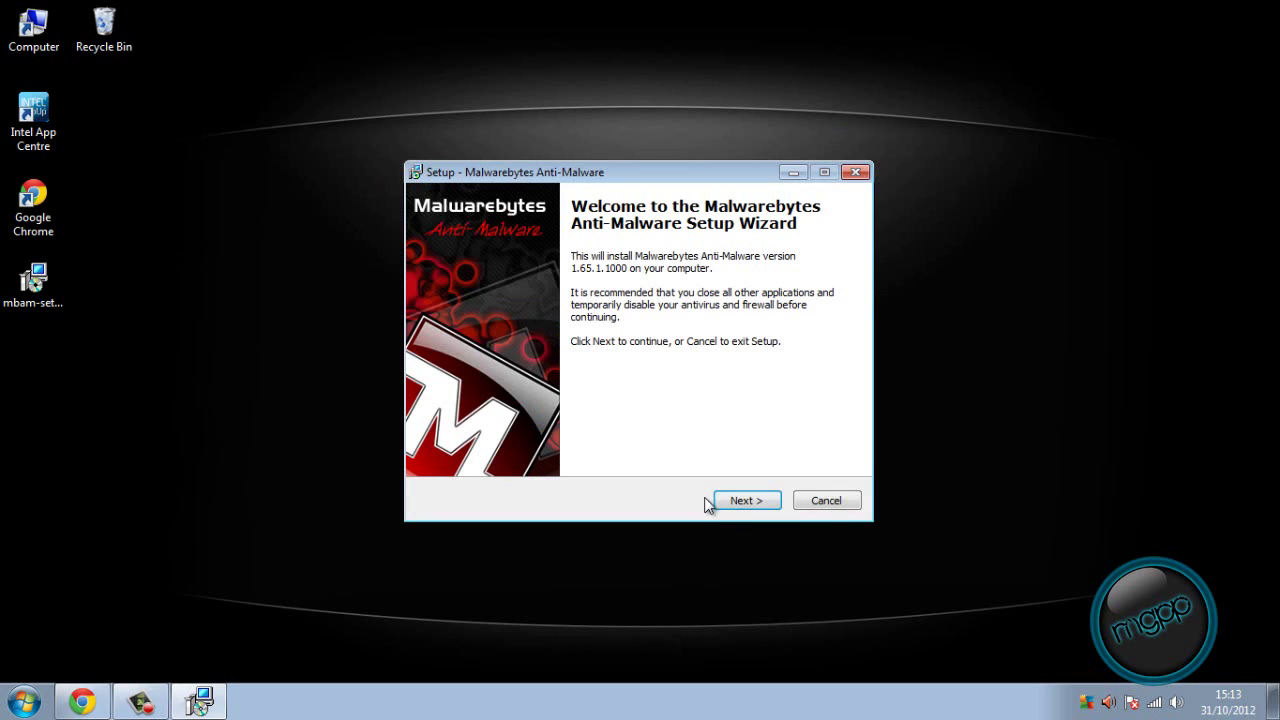
left_click(746, 501)
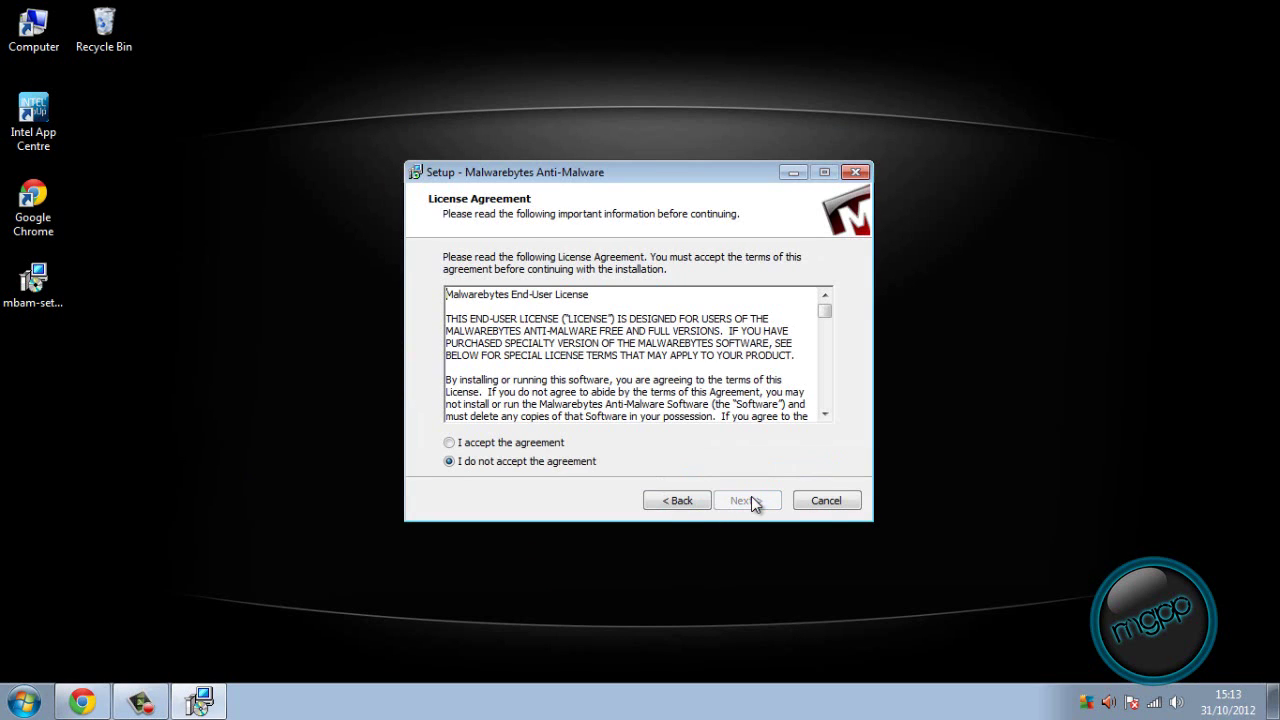
left_click(499, 443)
left_click(763, 504)
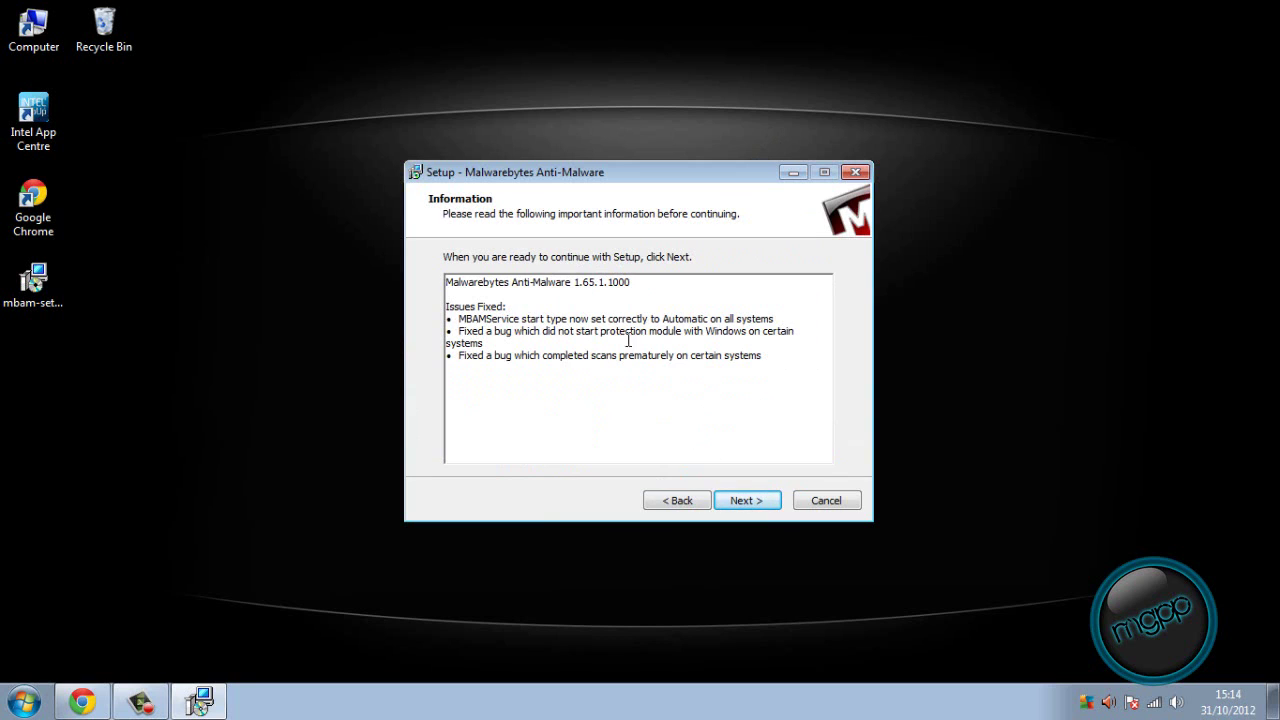
left_click(745, 500)
left_click(745, 500)
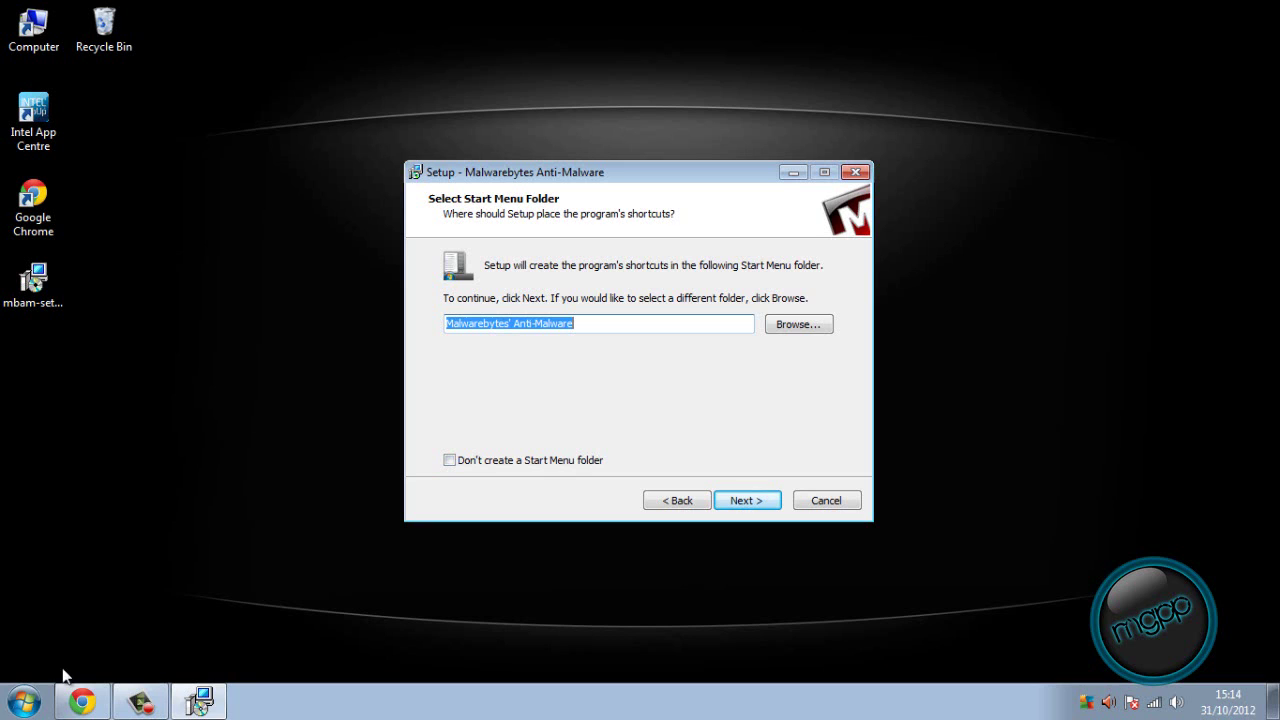
Keep the Malwarebytes' Anti-Malware Start Menu folder, turn off the desktop icon, and install the program.
left_click(40, 705)
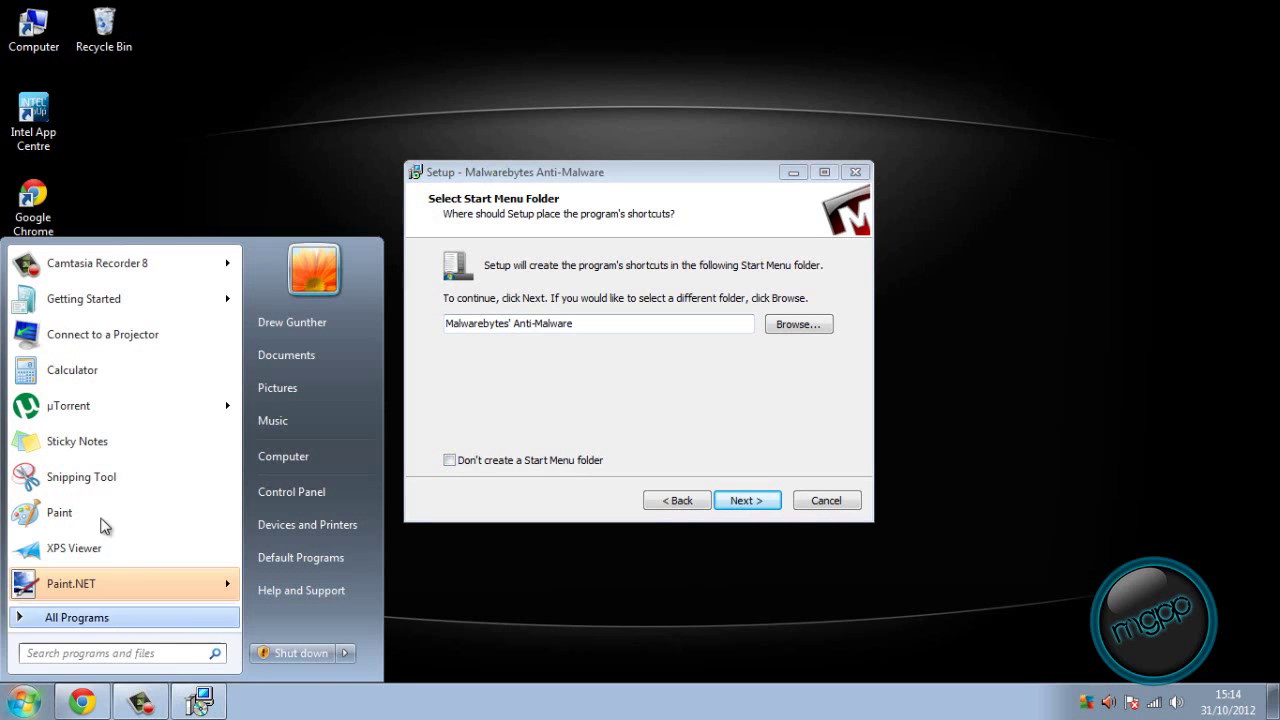
left_click(203, 703)
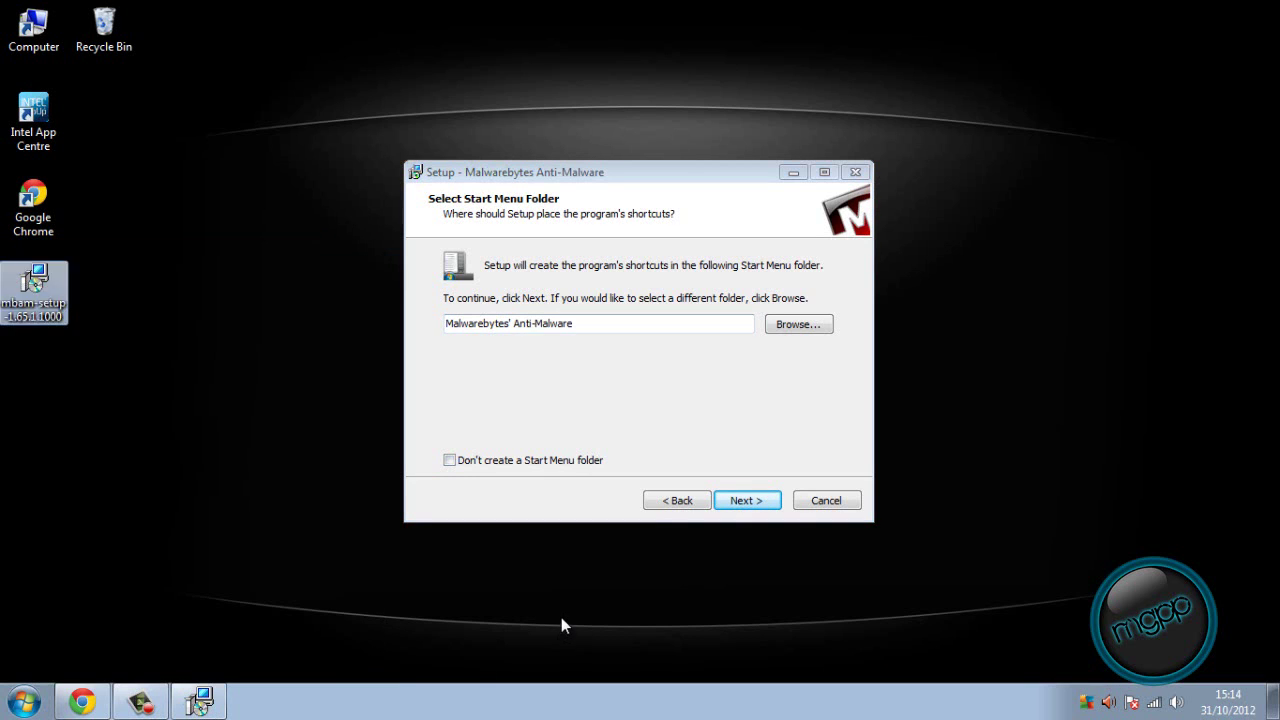
left_click(744, 502)
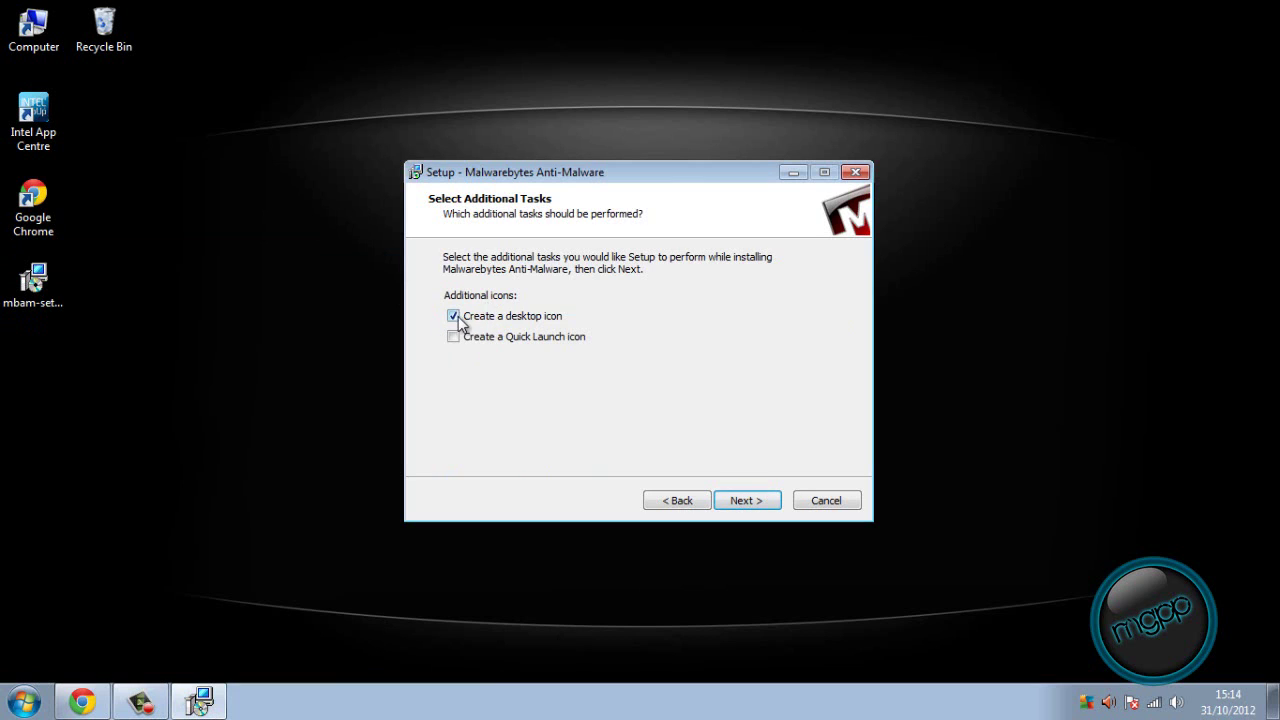
left_click(453, 316)
left_click(748, 501)
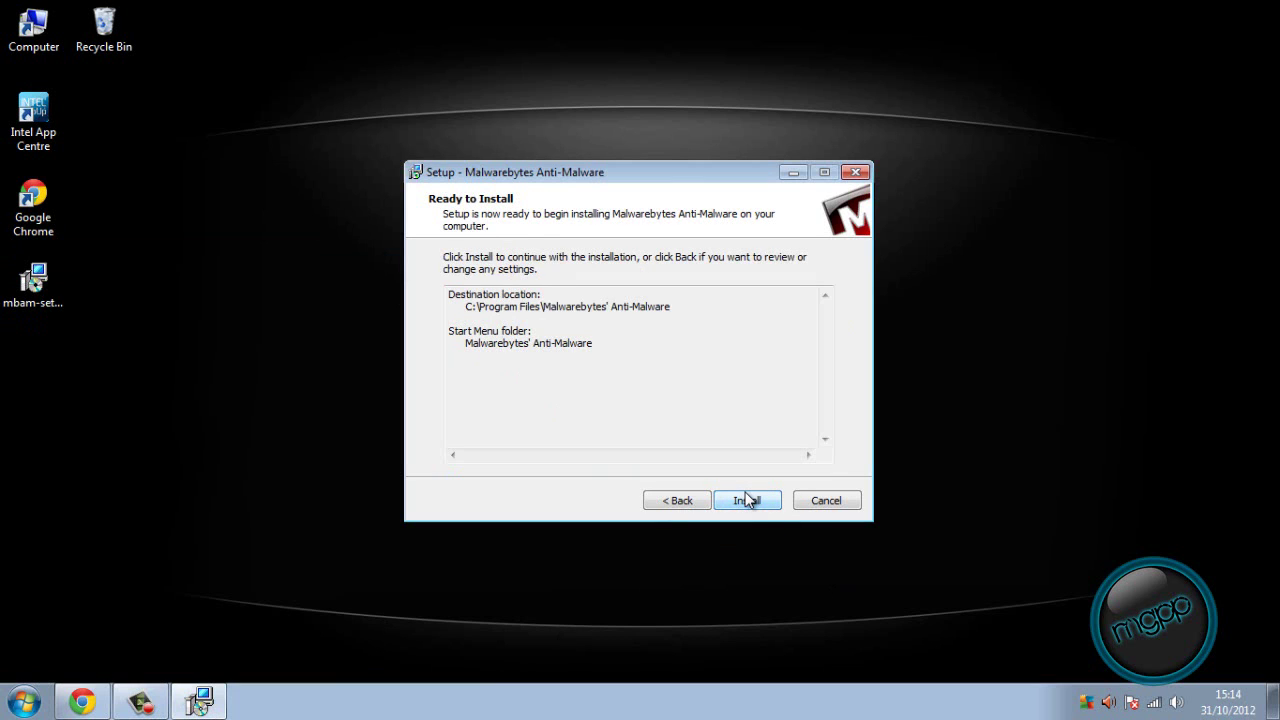
left_click(748, 502)
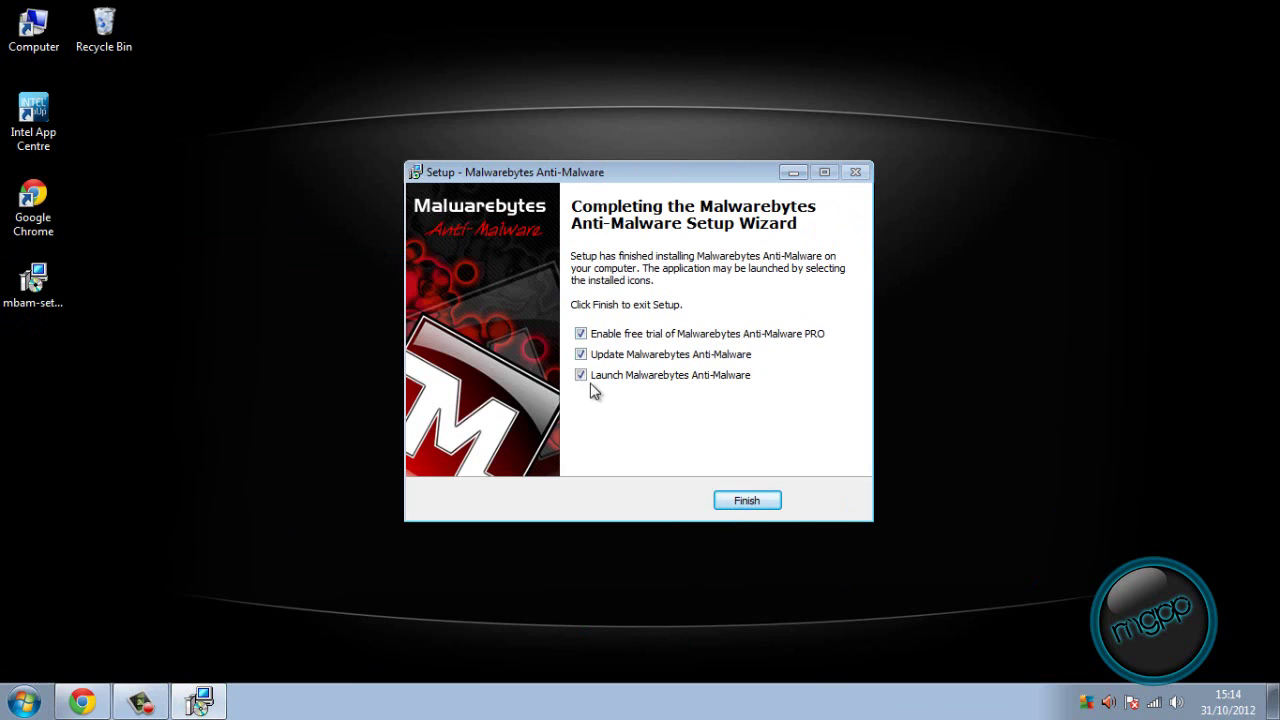
Finish setup without the PRO free trial, keeping the update and launch options, and allow the application in AVG.
left_click(581, 333)
left_click(756, 500)
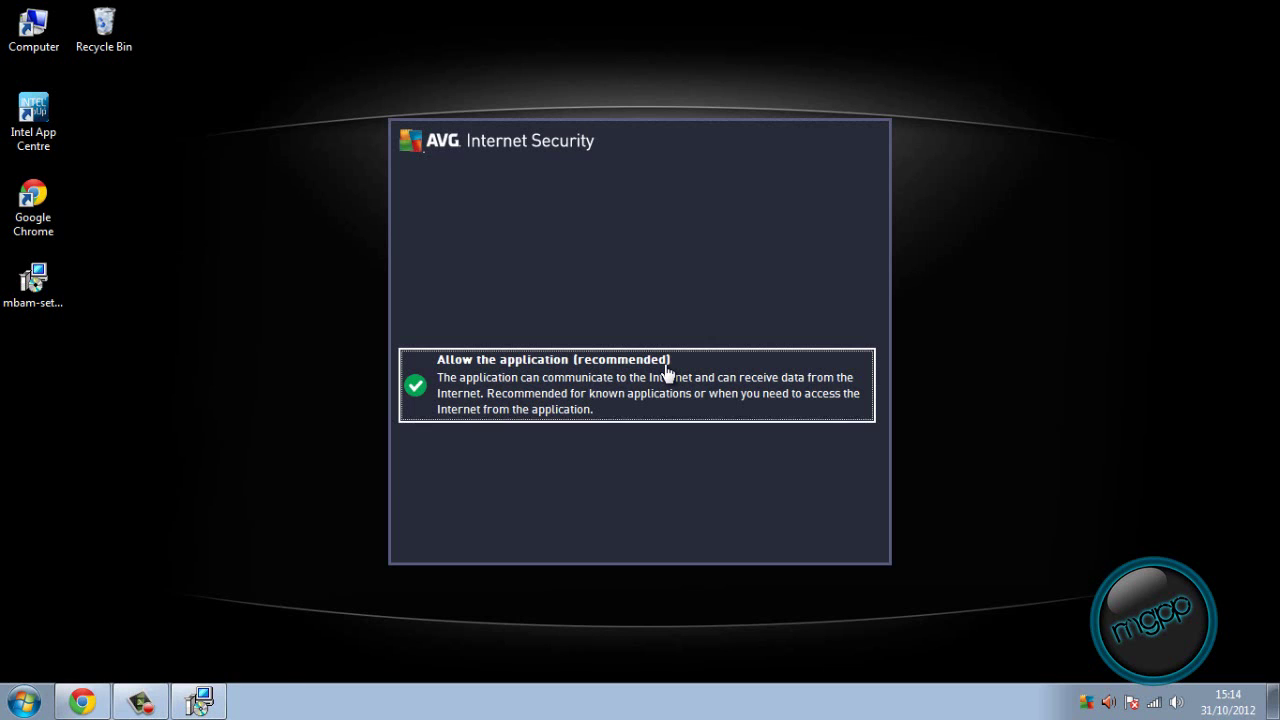
left_click(666, 372)
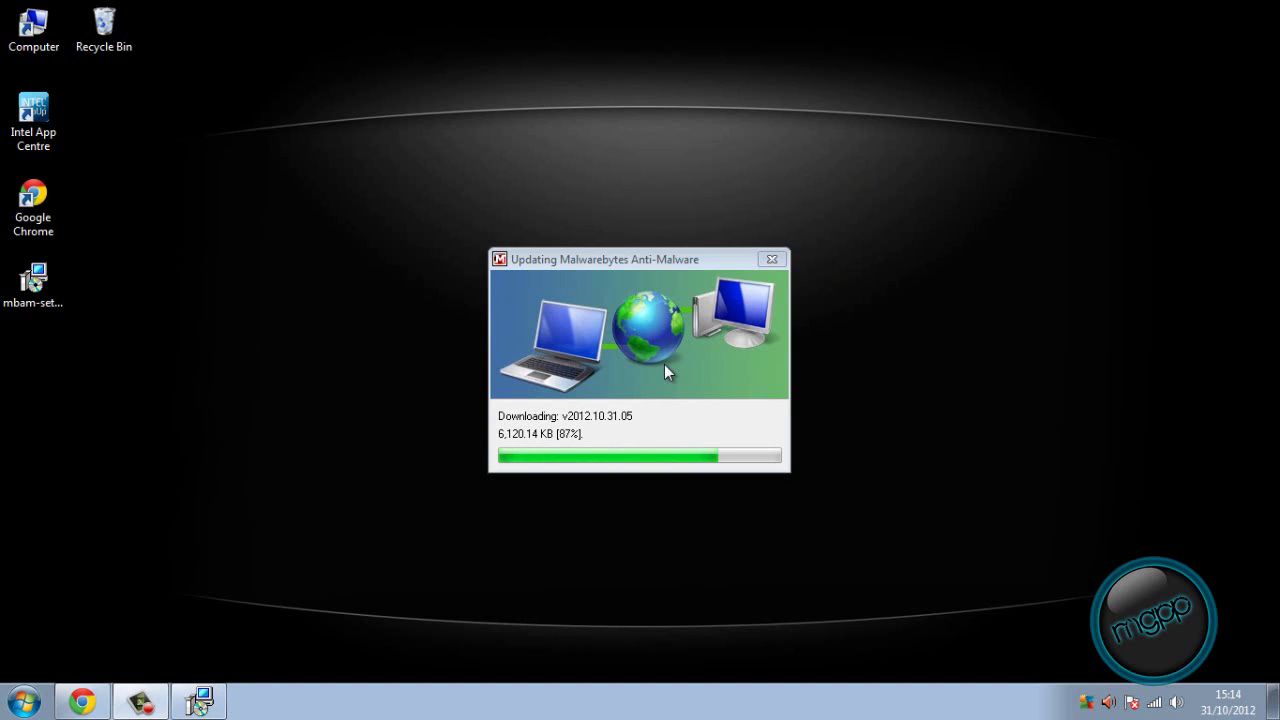
Close the Chrome window and dismiss the database update message to reach the Malwarebytes main window.
right_click(100, 710)
left_click(90, 660)
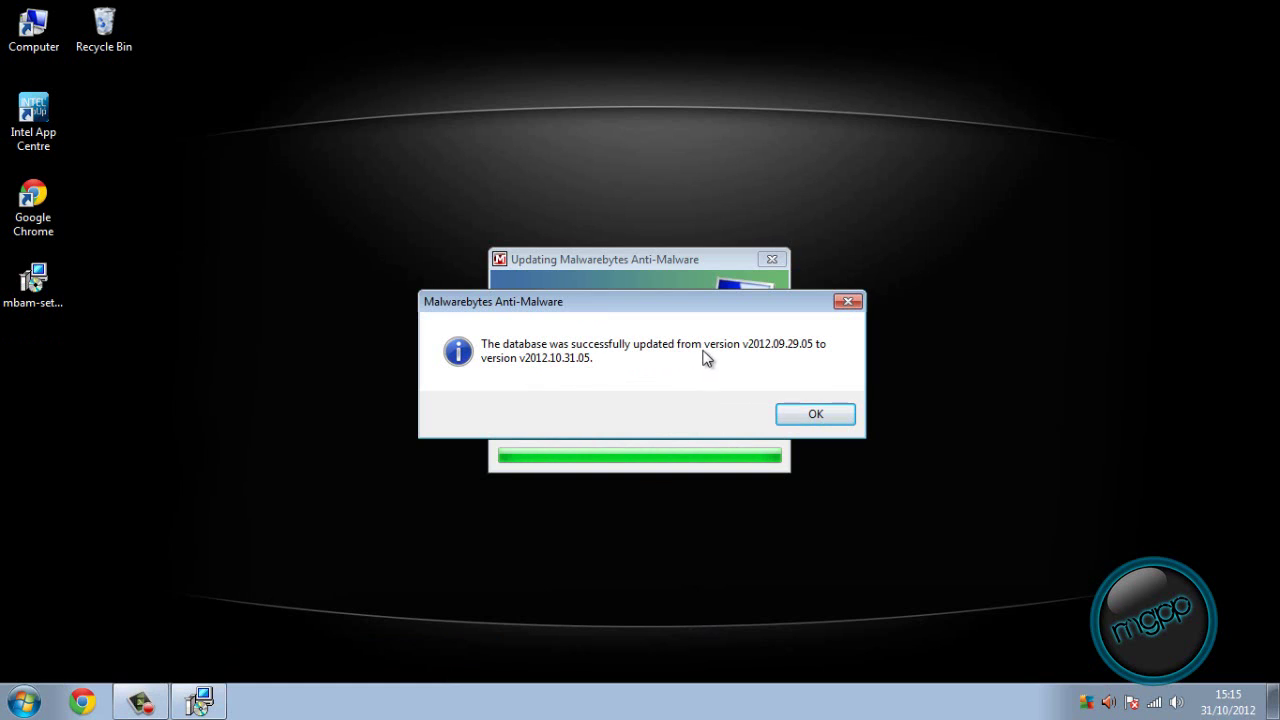
left_click(840, 418)
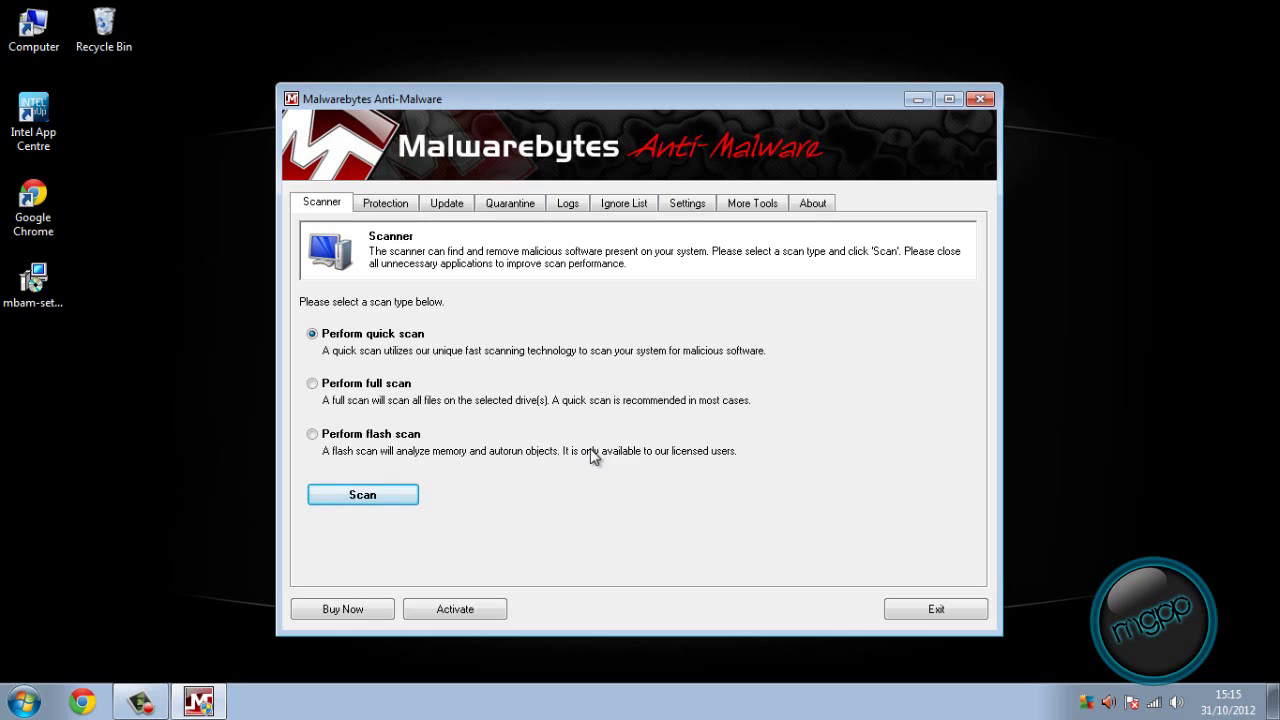
Review the Protection, Update, Quarantine, Logs and Ignore List sections of Malwarebytes Anti-Malware.
left_click(390, 204)
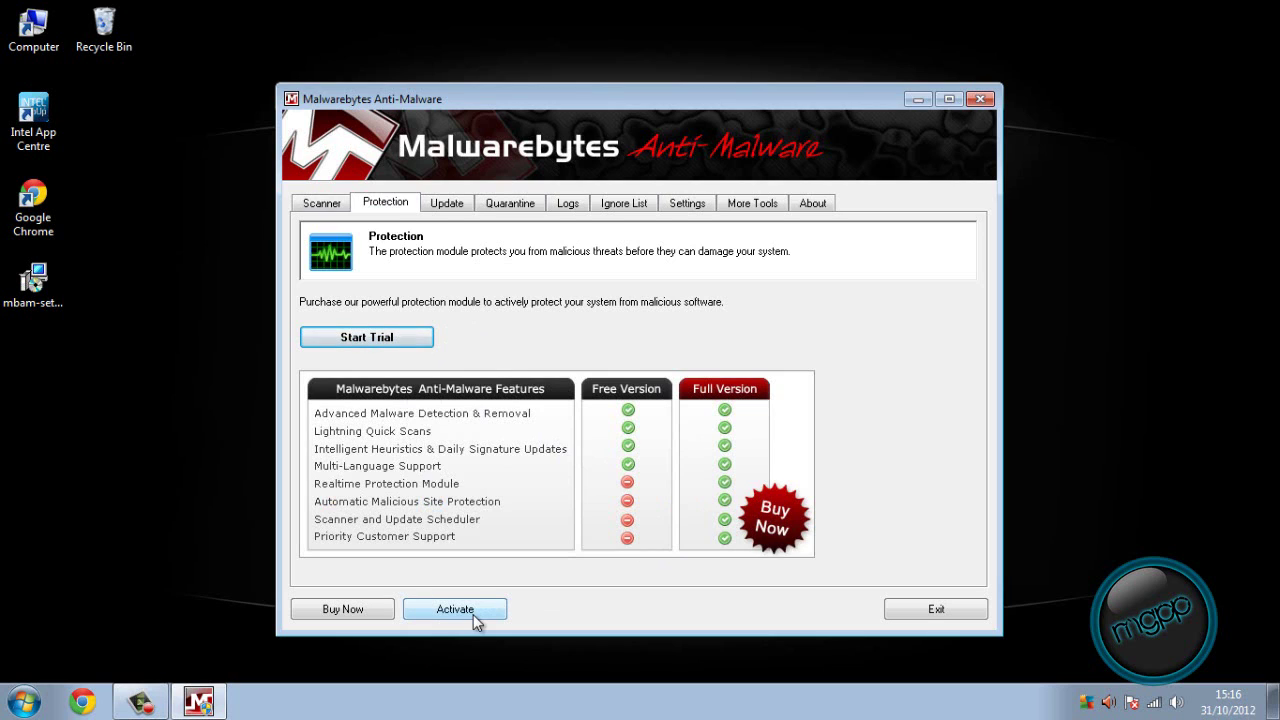
left_click(441, 204)
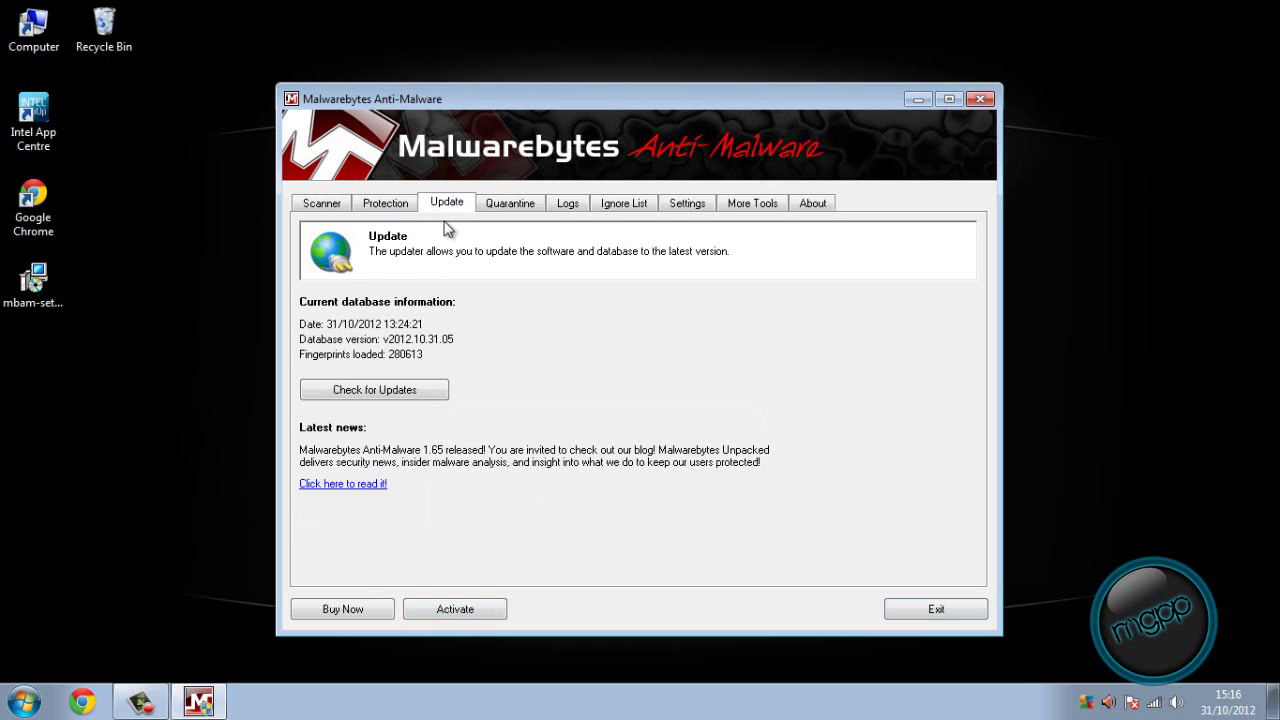
left_click(510, 203)
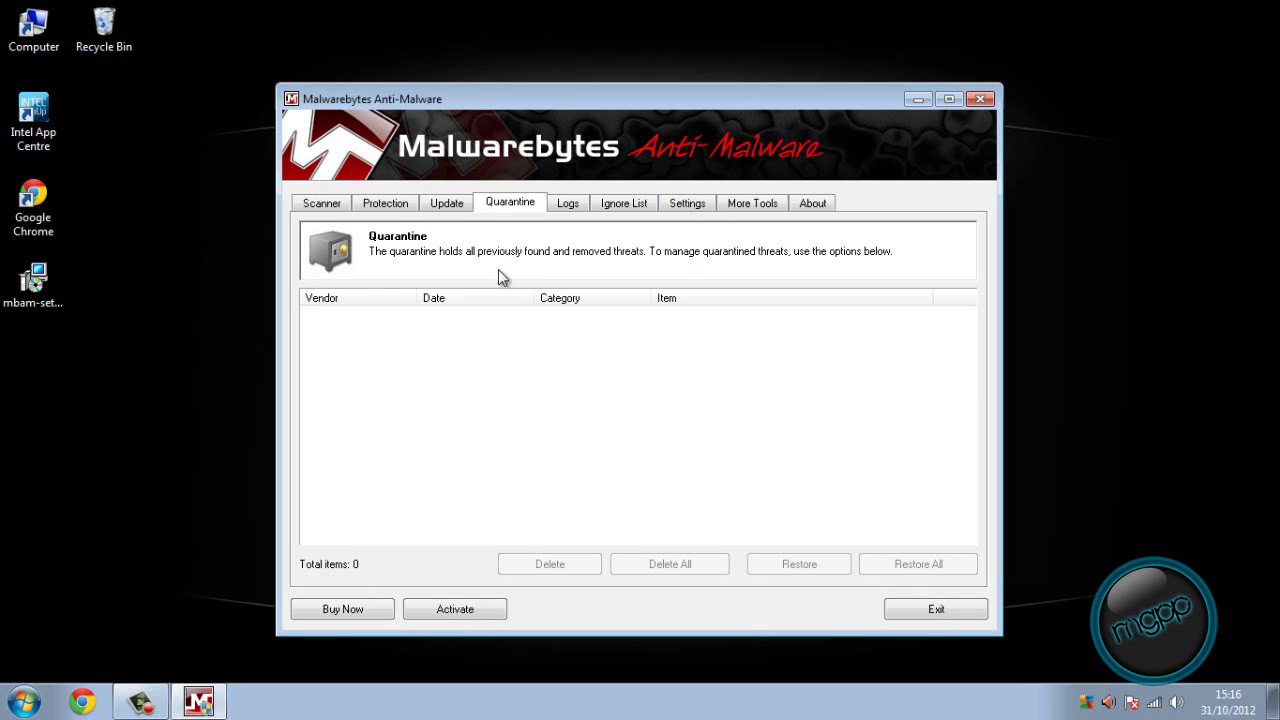
left_click(570, 204)
left_click(616, 207)
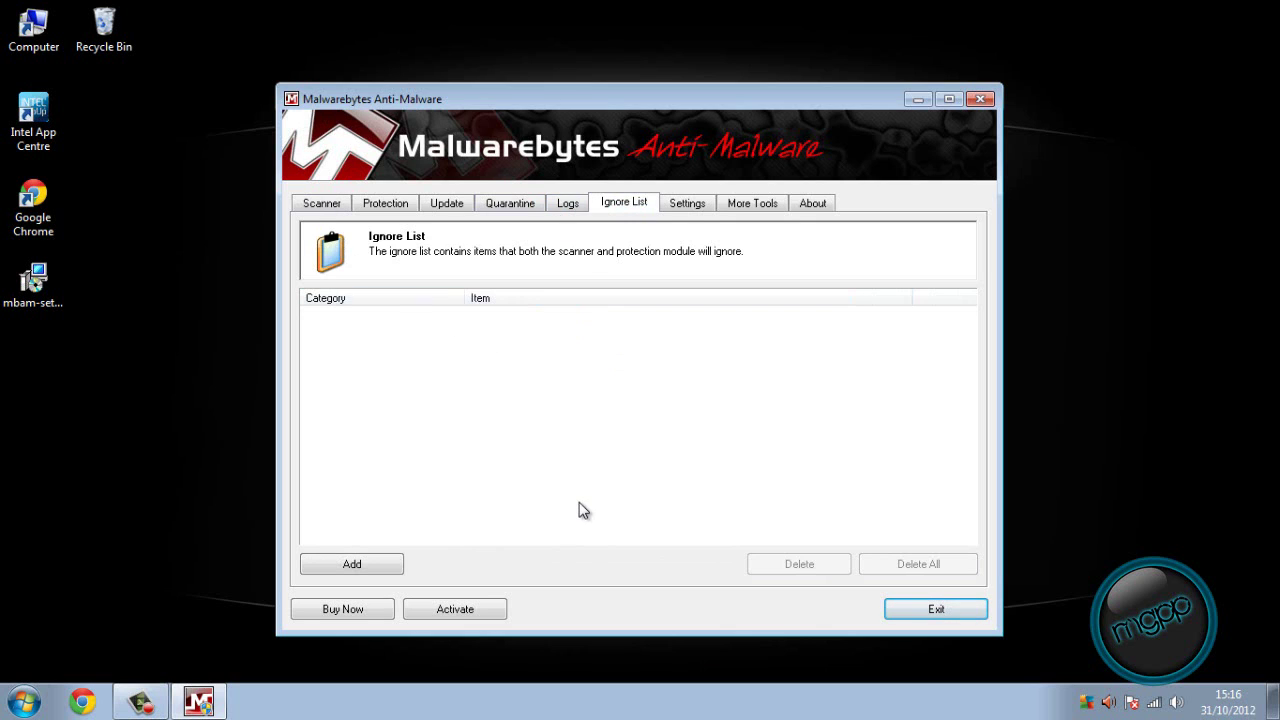
Review the Settings section, trying its Updater and Scheduler settings, and look over More Tools and About.
left_click(688, 205)
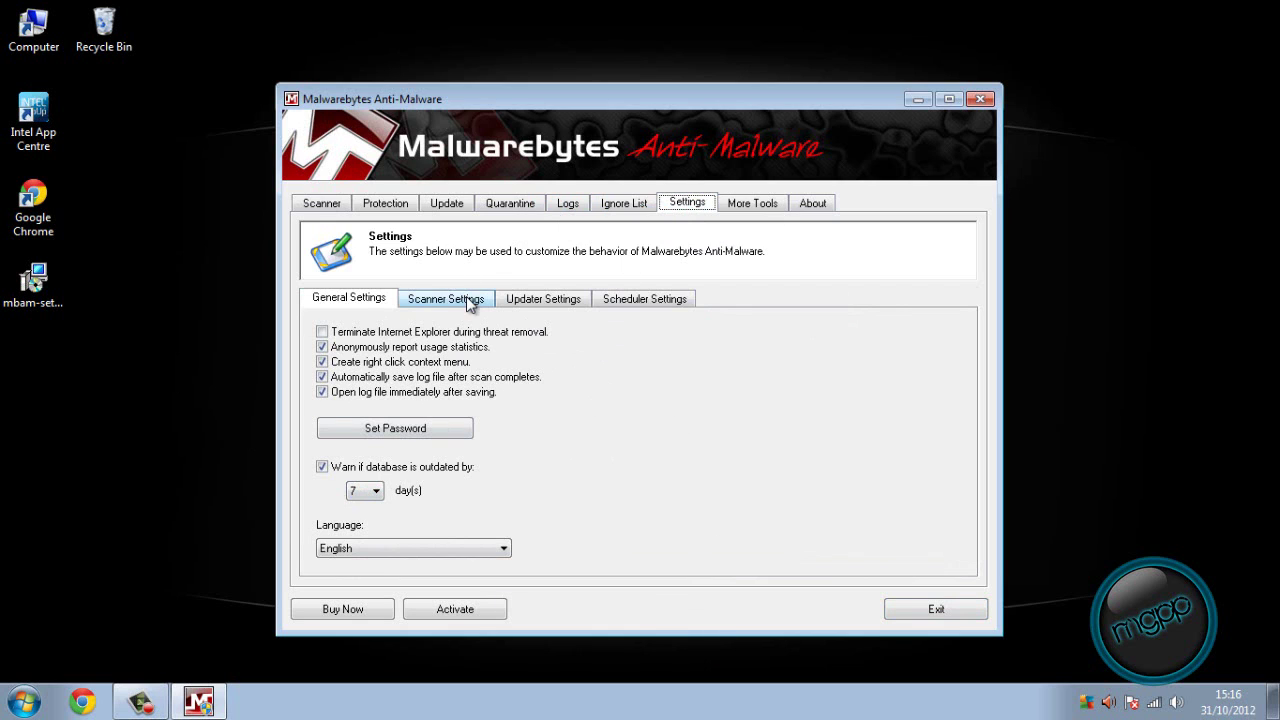
left_click(543, 298)
left_click(645, 298)
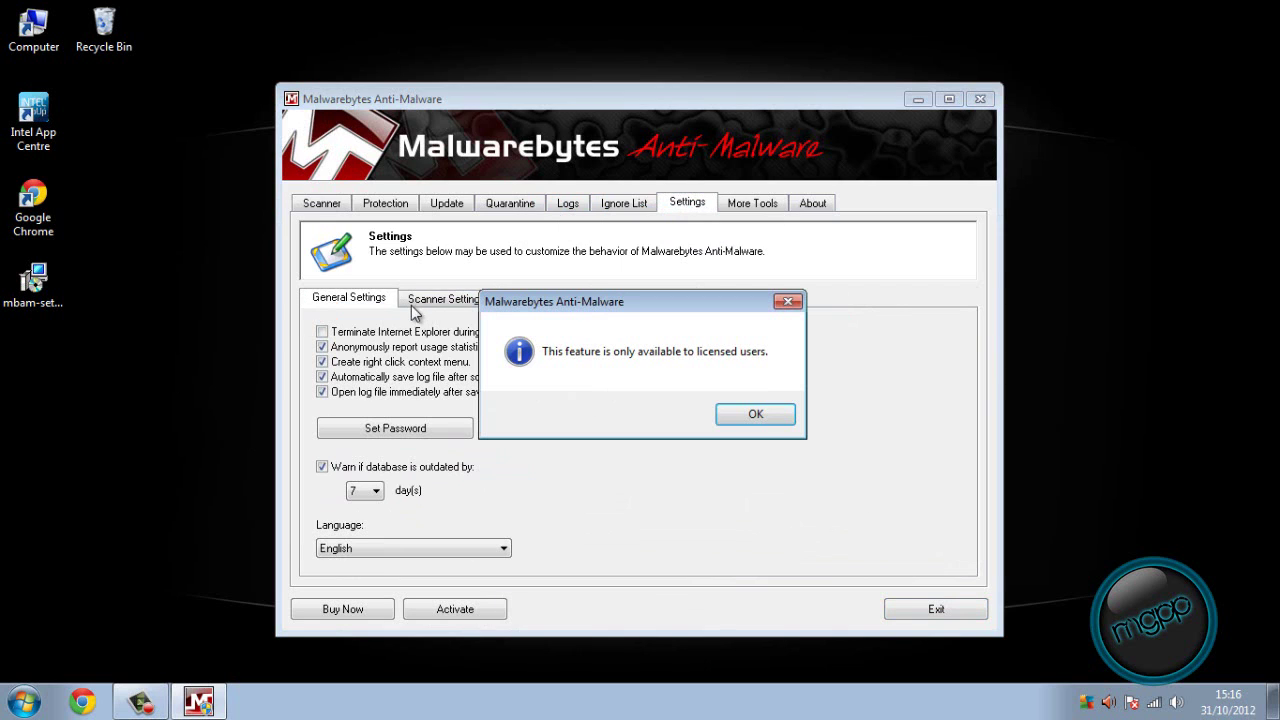
left_click(755, 414)
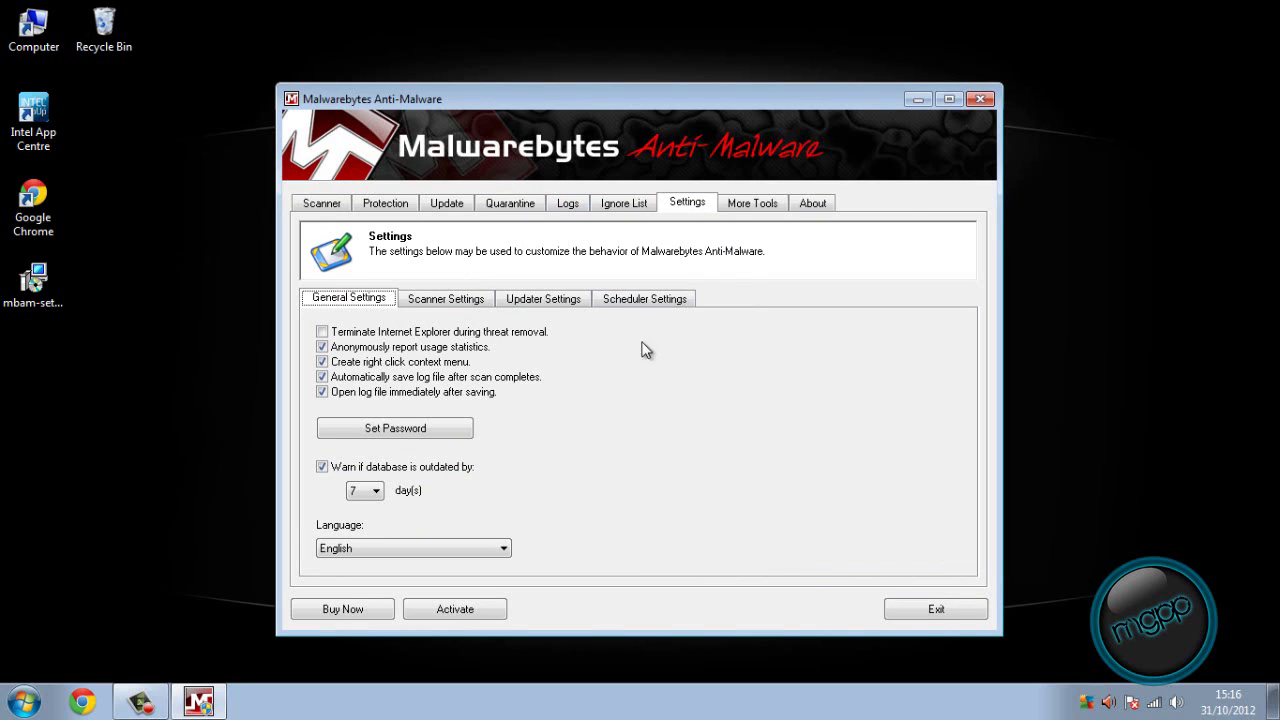
left_click(755, 203)
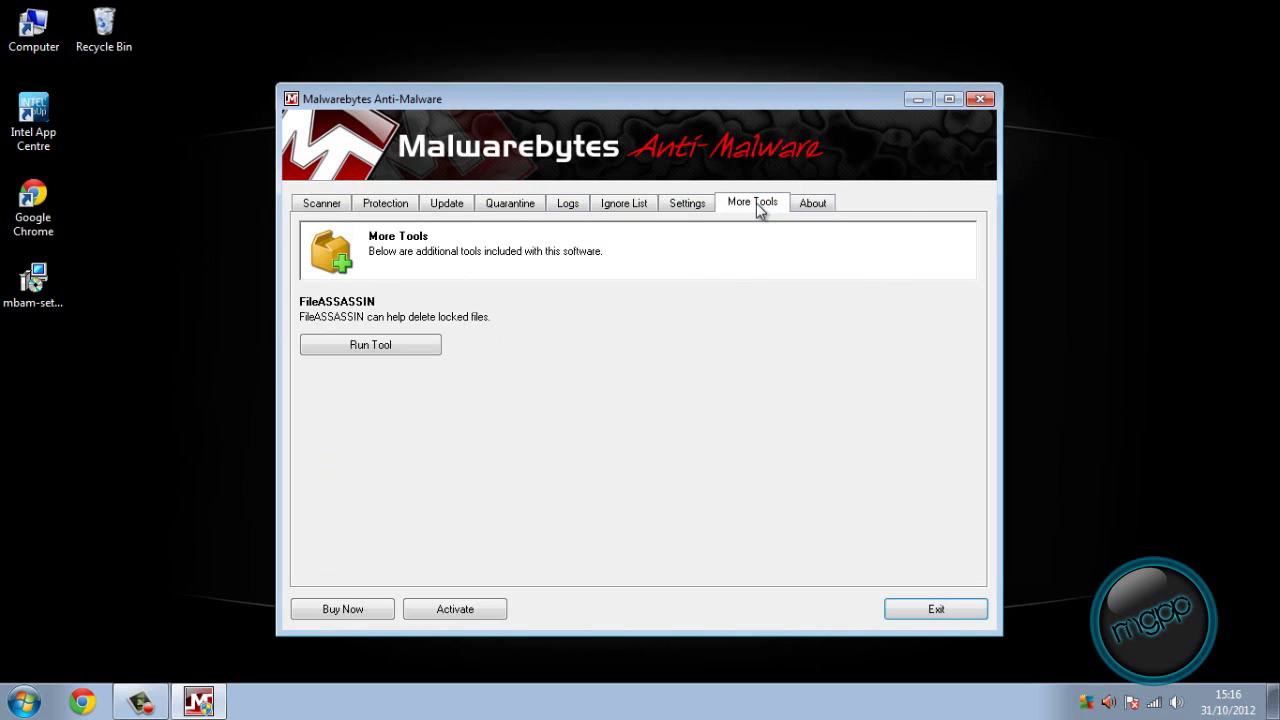
left_click(813, 206)
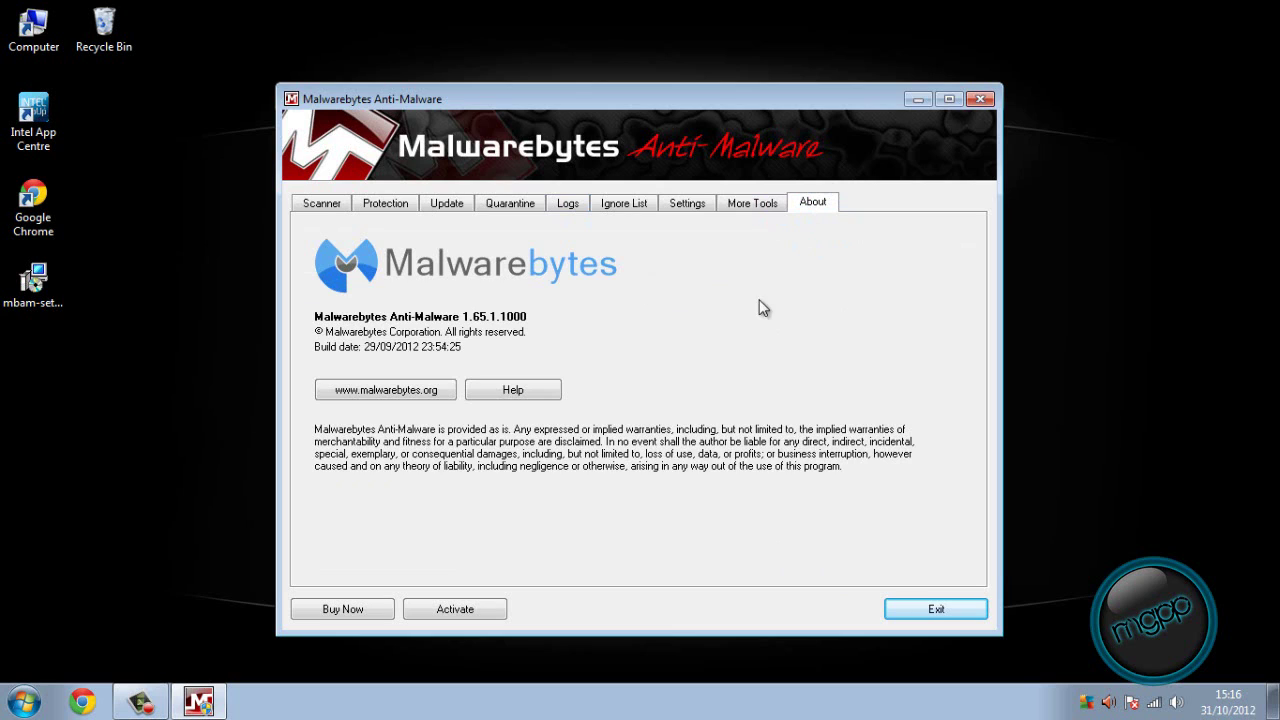
Run a quick scan of the system from the Scanner section and maximize the resulting log in Notepad.
left_click(322, 208)
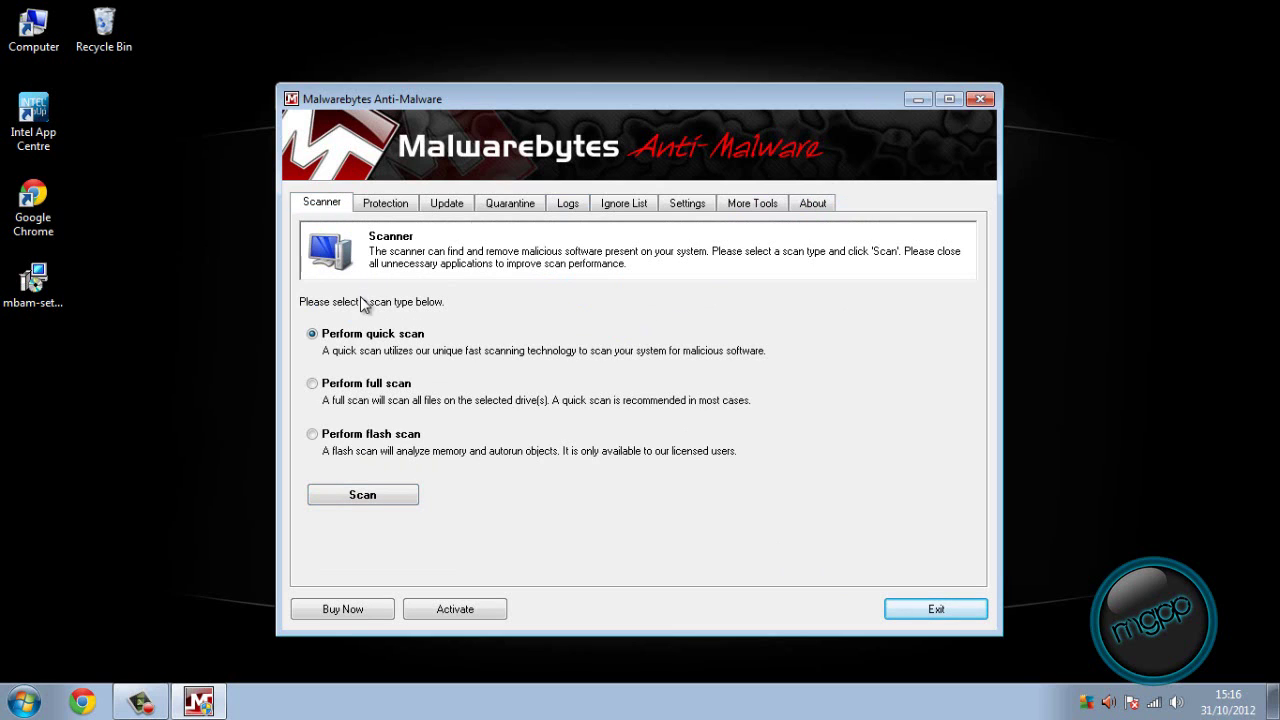
left_click(366, 496)
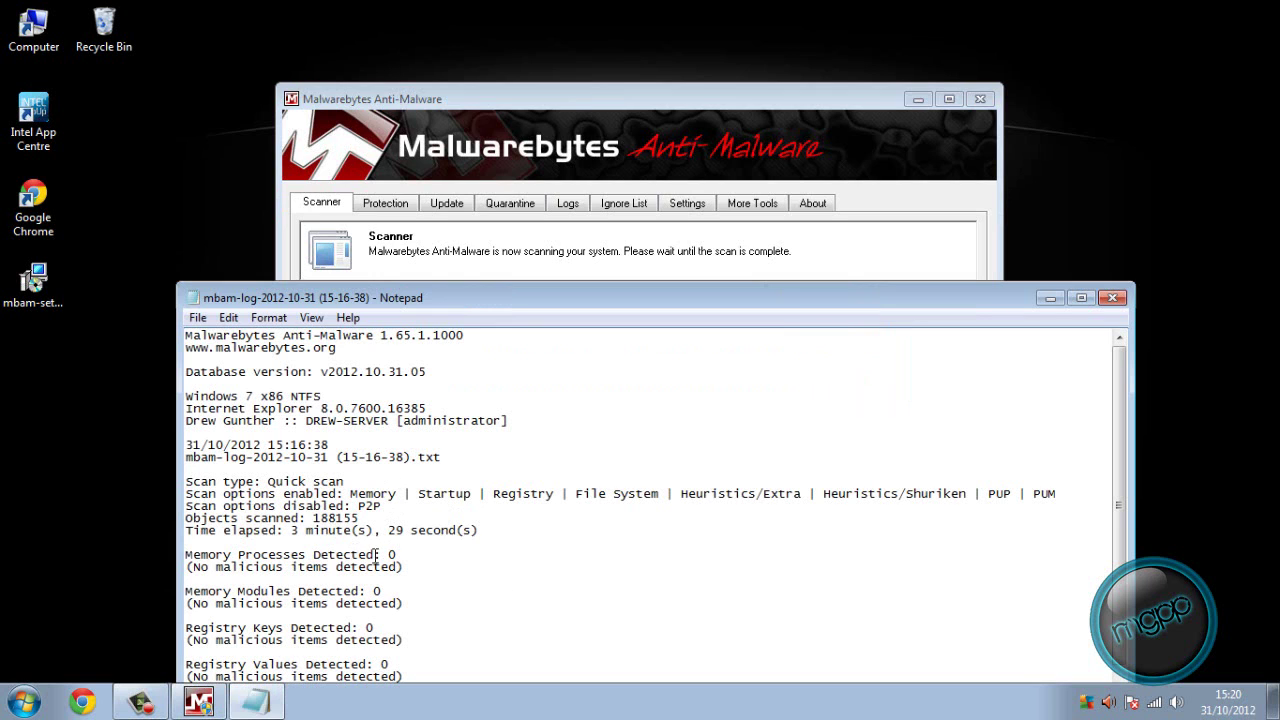
left_click_drag(444, 298, 457, 128)
left_click(1095, 129)
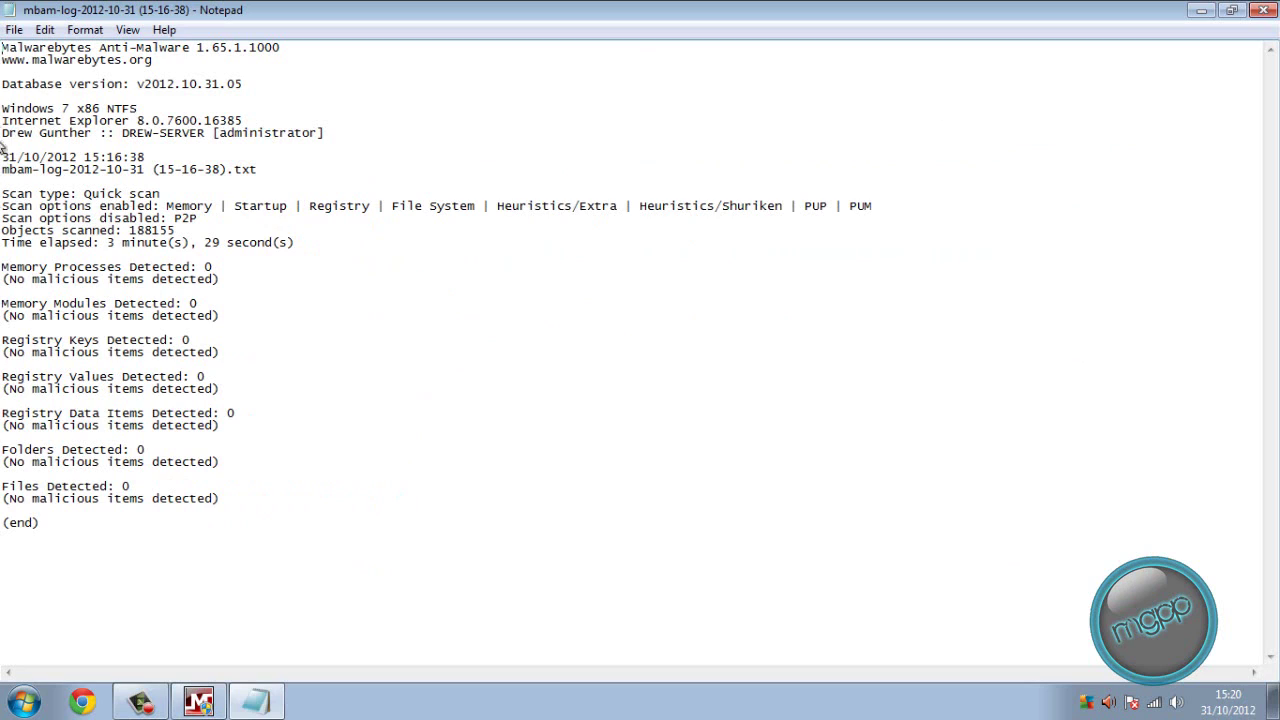
Read through the scan log's account line and detection entries, and close both the log and the scan completion message.
key("ctrl+Home")
left_click_drag(8, 132, 78, 133)
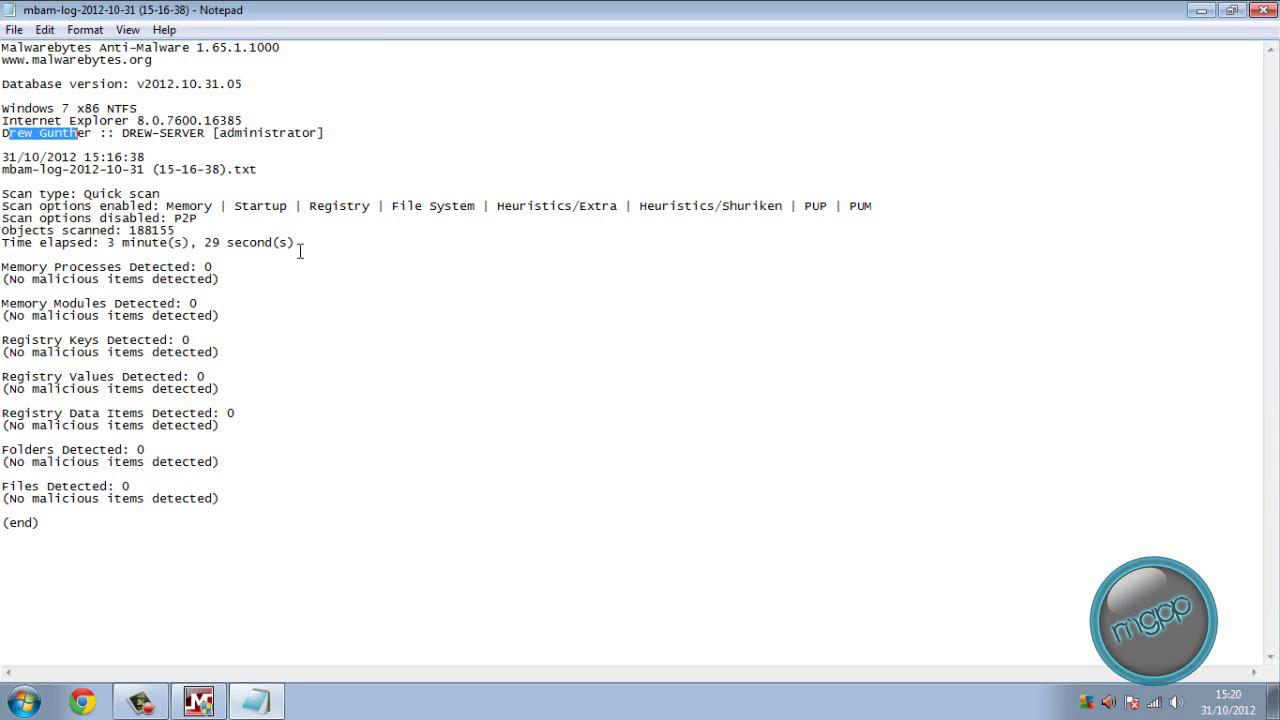
left_click(345, 305)
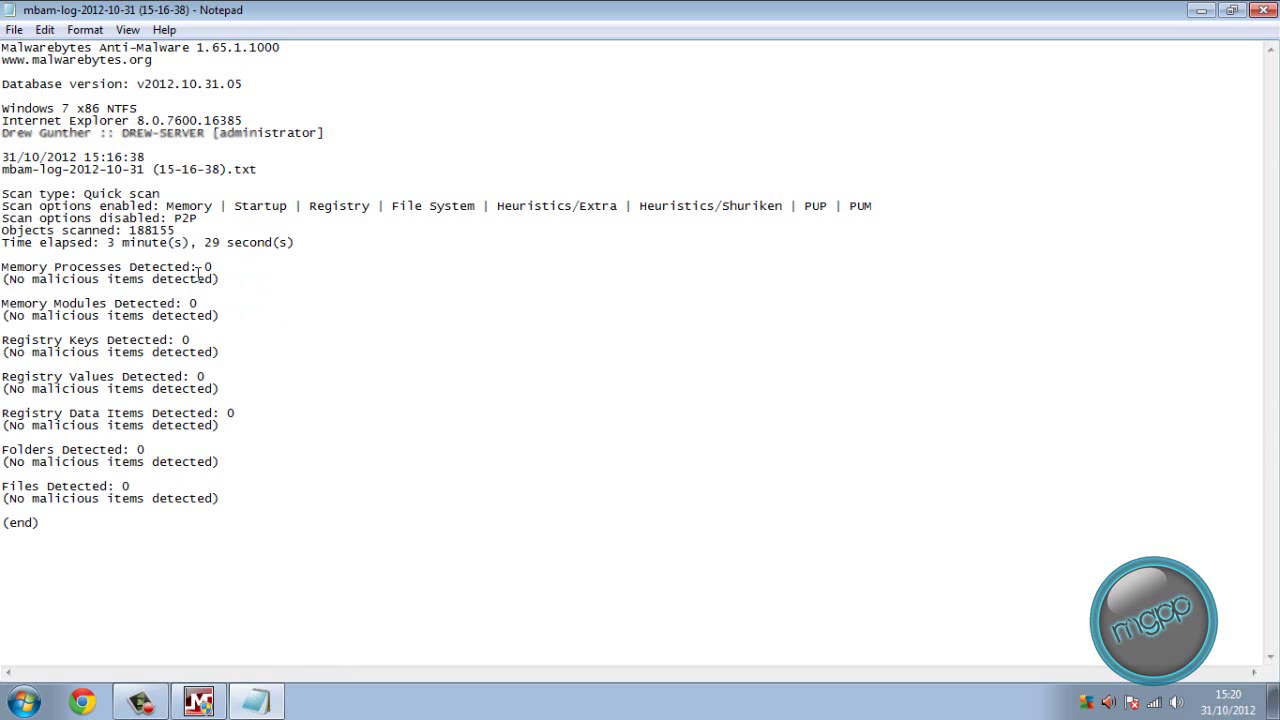
left_click(1266, 10)
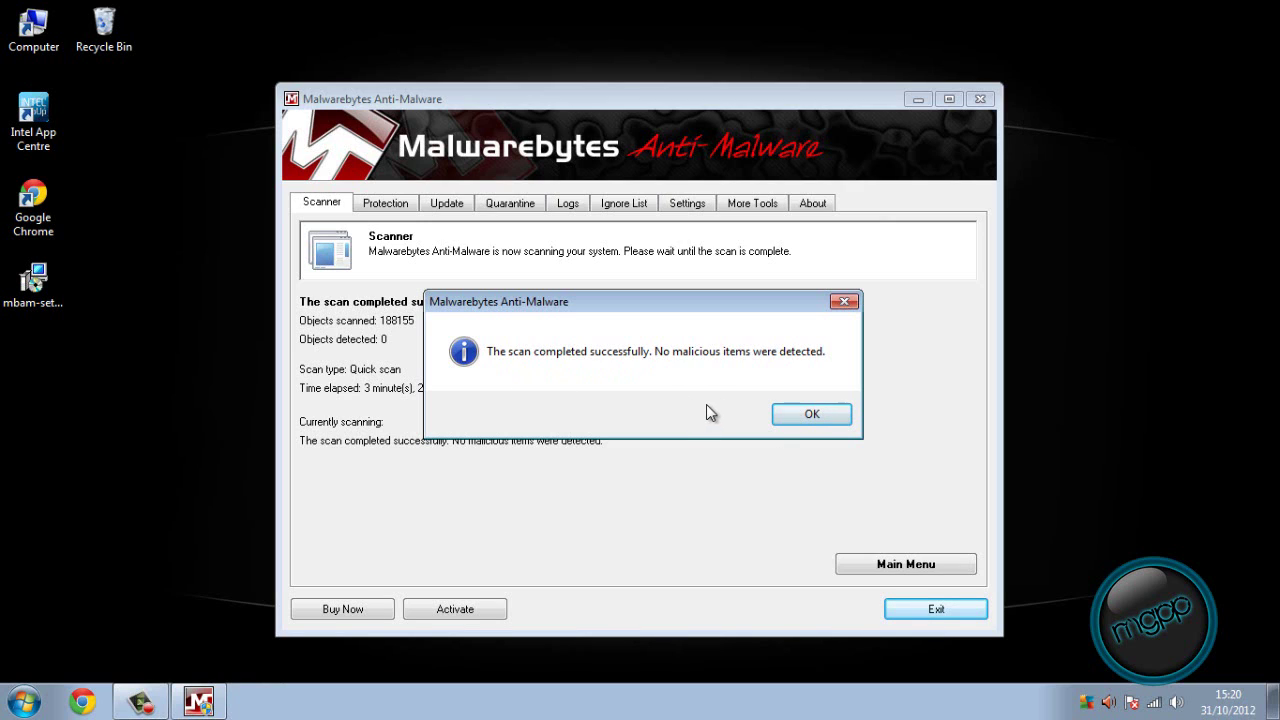
left_click(812, 412)
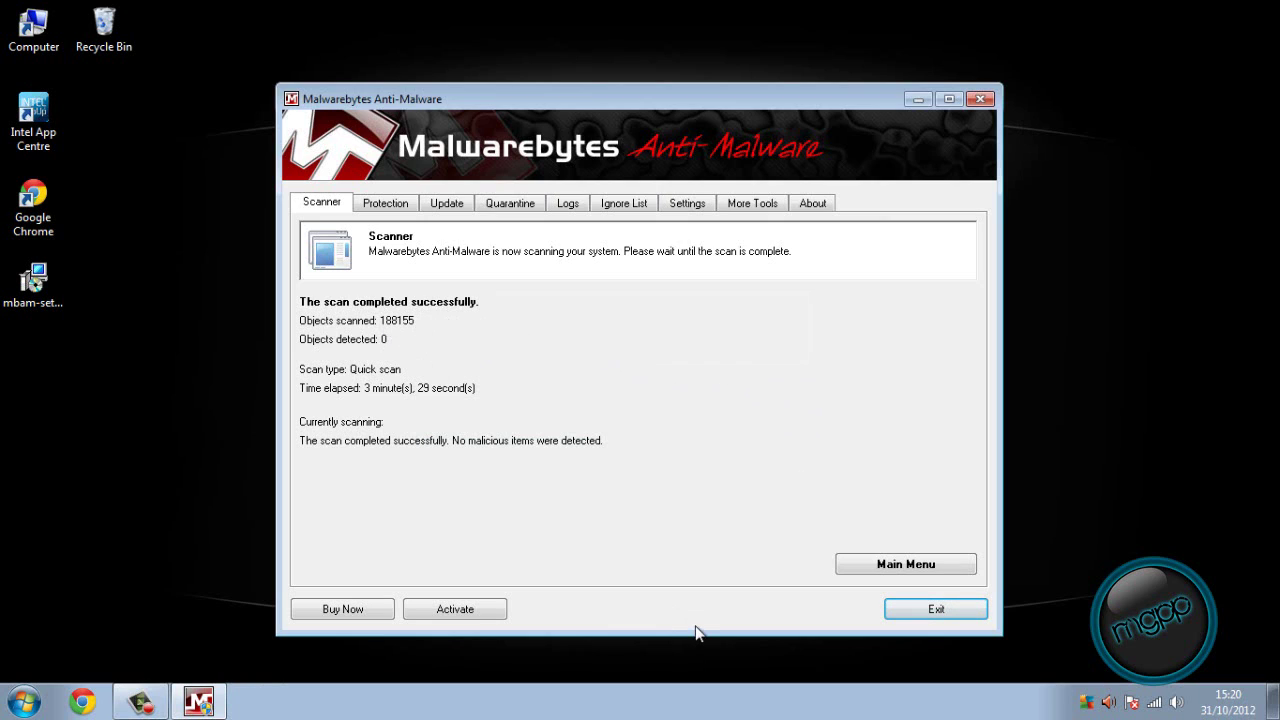
Look through the Protection, Update, Quarantine and Ignore List sections, ending on Logs to examine the saved scan log entry.
left_click(386, 204)
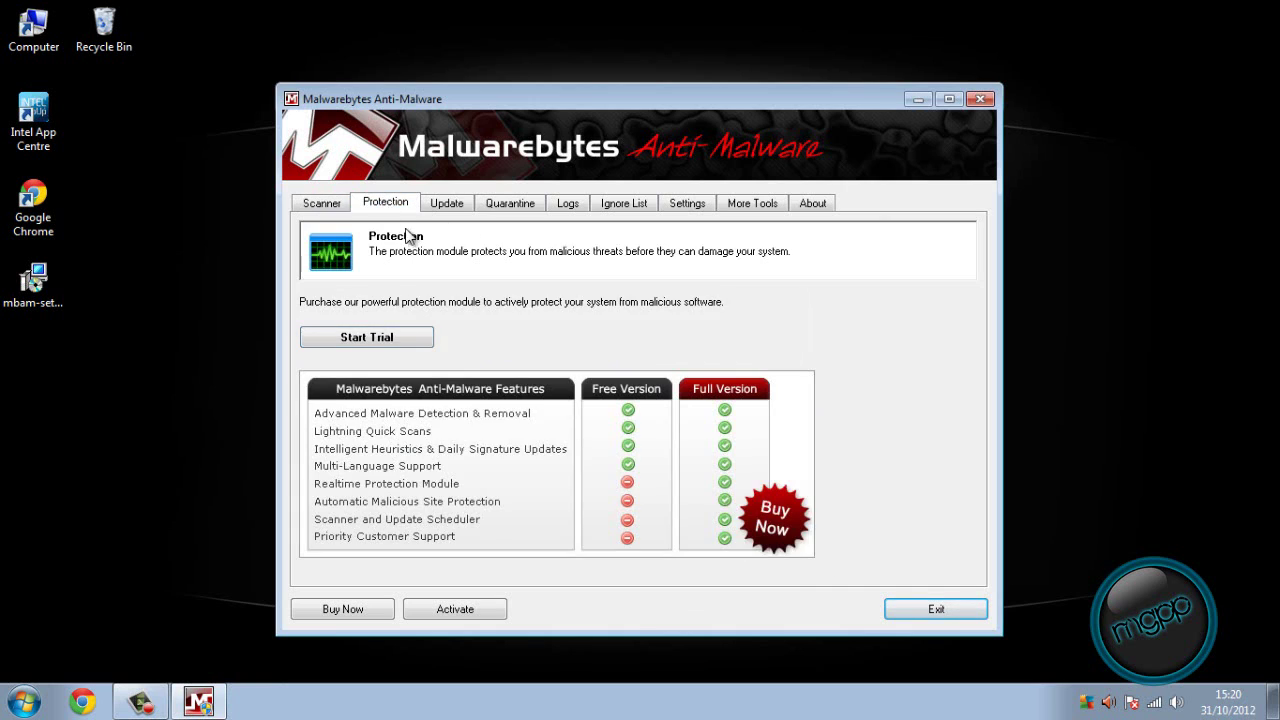
left_click(448, 205)
left_click(512, 205)
left_click(569, 205)
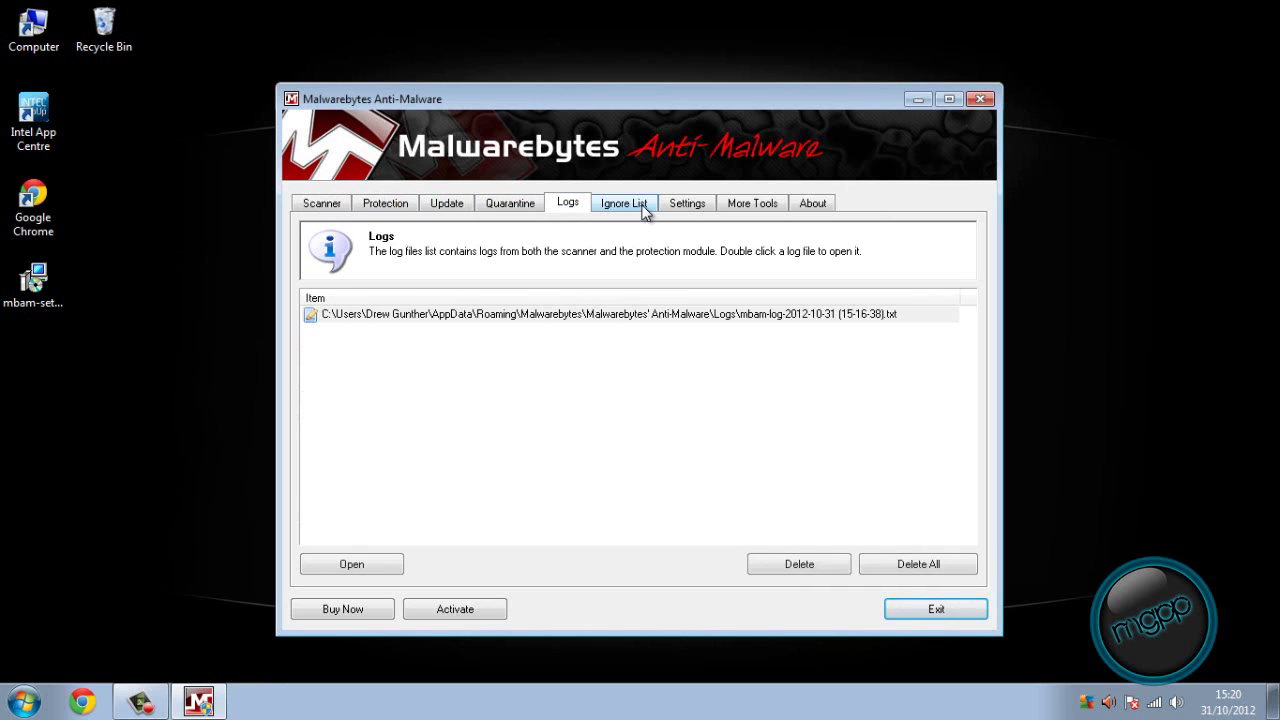
left_click(640, 205)
left_click(586, 208)
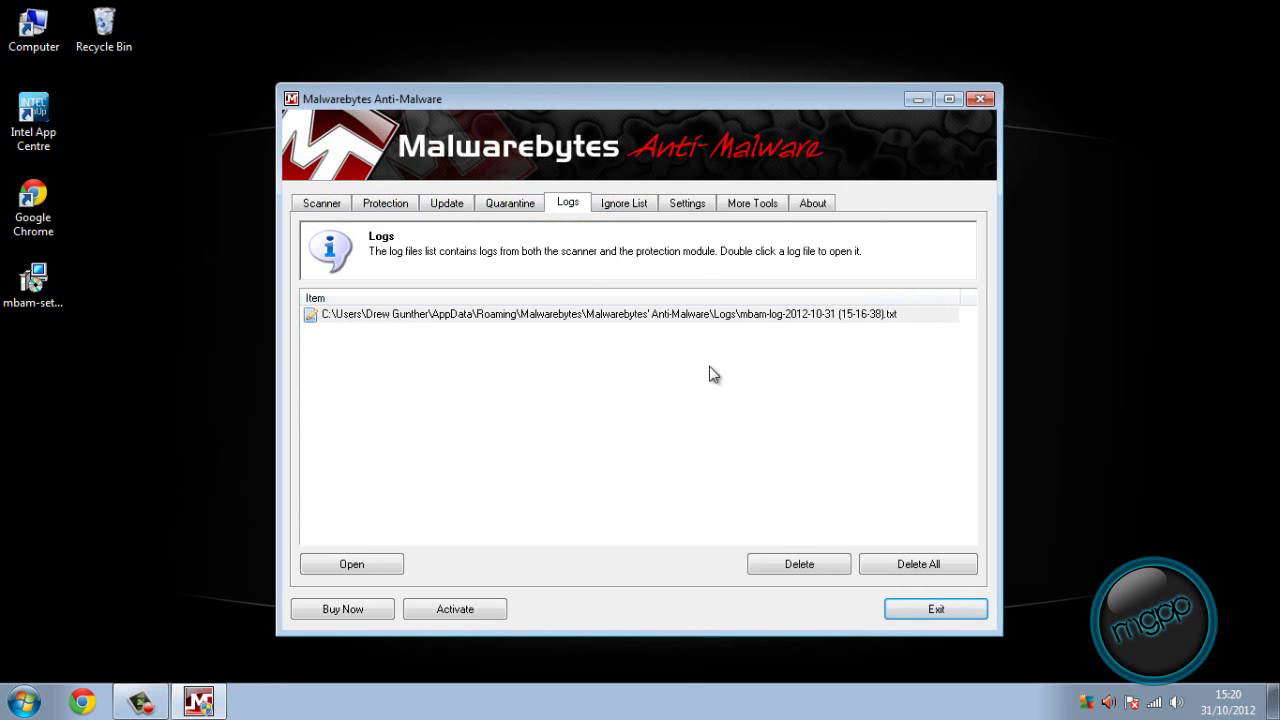